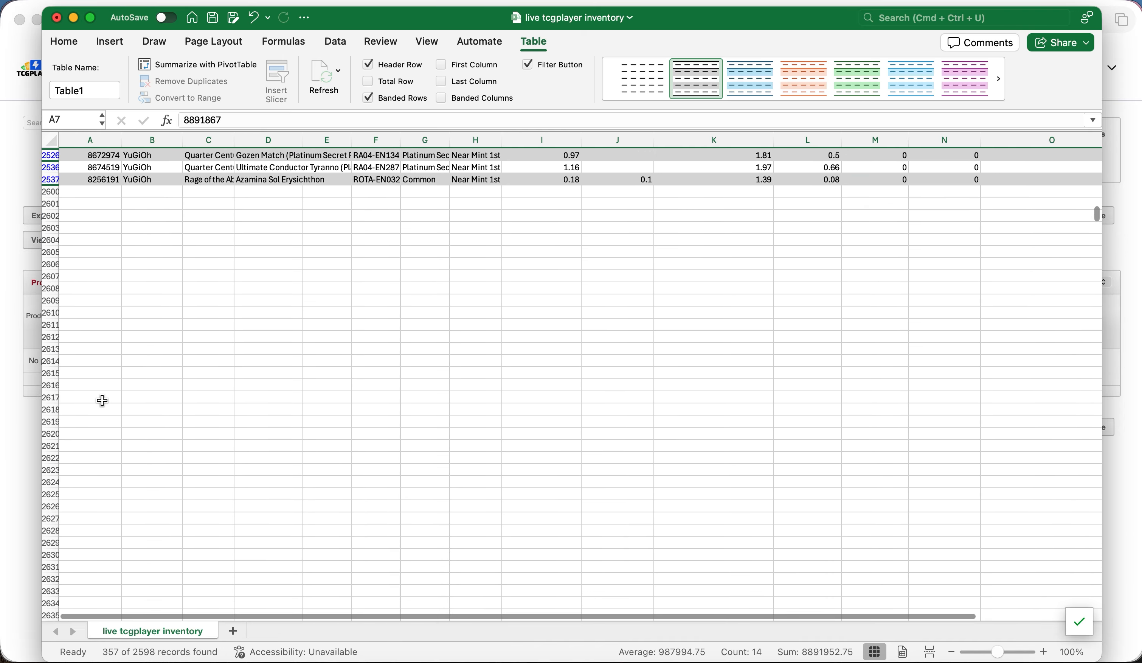
Delete all filtered rows with a Total Quantity of 0, from row 7 through the last record, row 2537.
{"action": "scroll", "coordinate": [102, 400], "scroll_direction": "up", "scroll_amount": 6}
{"action": "left_click", "coordinate": [53, 415], "text": "shift"}
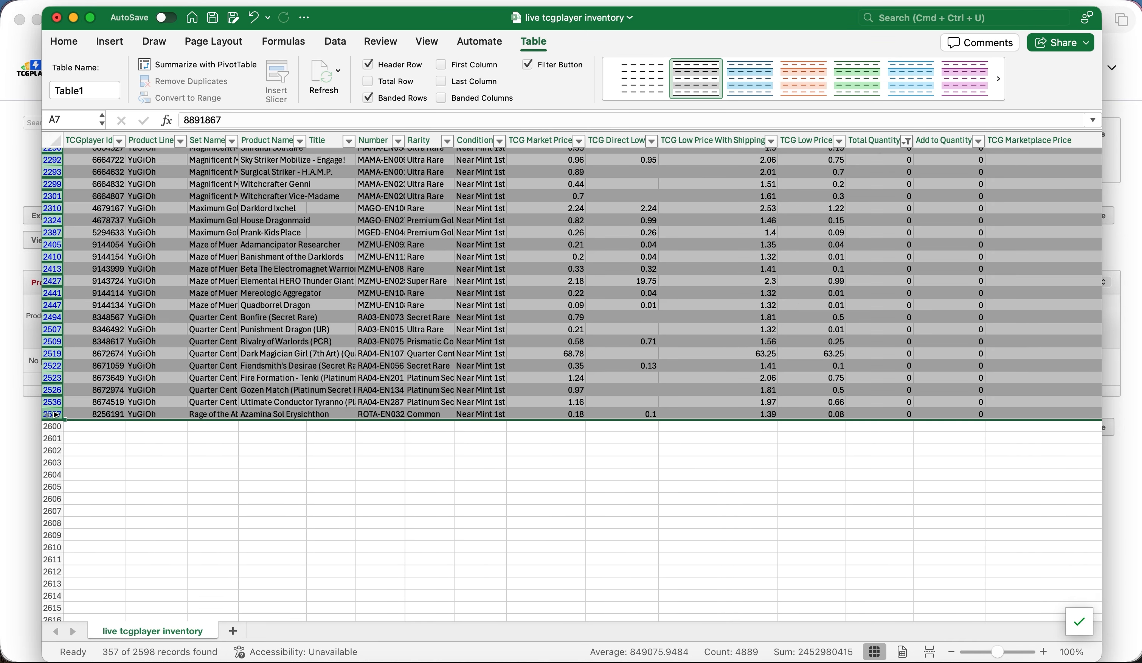
{"action": "right_click", "coordinate": [53, 415]}
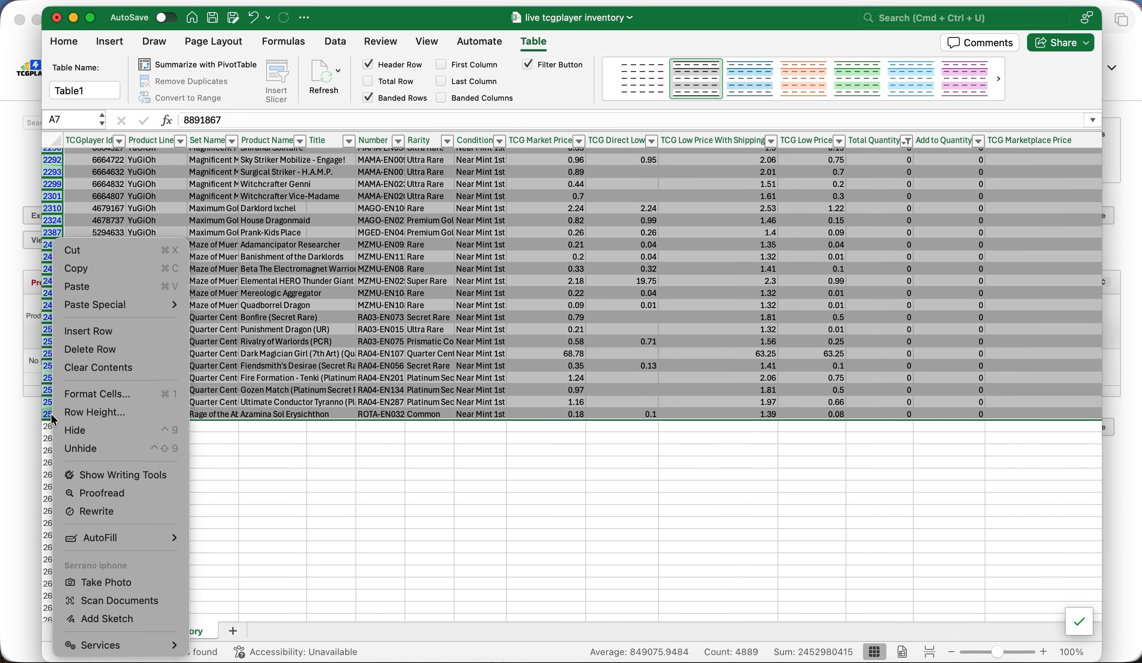
{"action": "left_click", "coordinate": [115, 349]}
{"action": "left_click", "coordinate": [284, 273]}
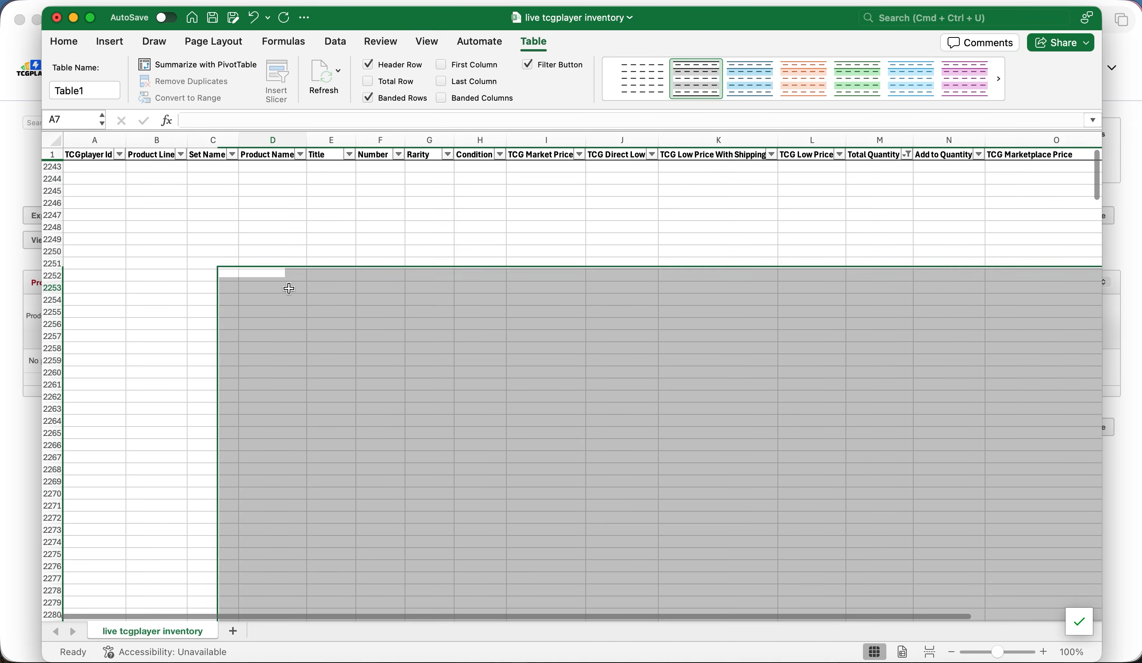
Multiply every value in the TCG Marketplace Price column by the 1.1 factor in R5, using Paste Special with the Multiply operation.
{"action": "scroll", "coordinate": [594, 272], "scroll_direction": "right", "scroll_amount": 10}
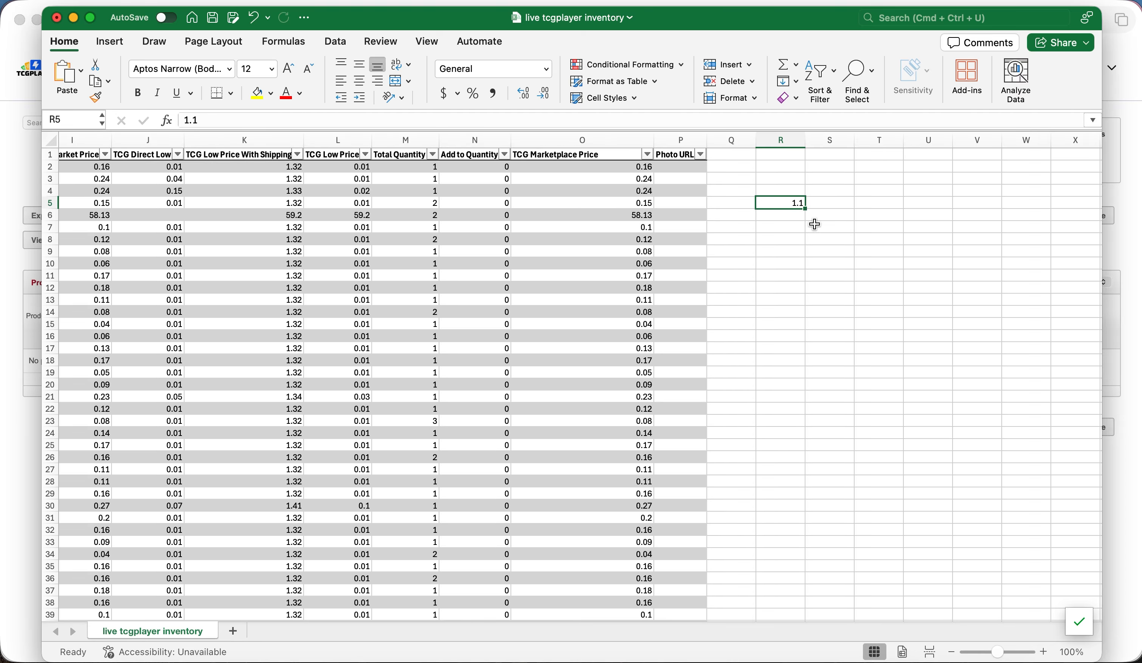
{"action": "key", "text": "super+c"}
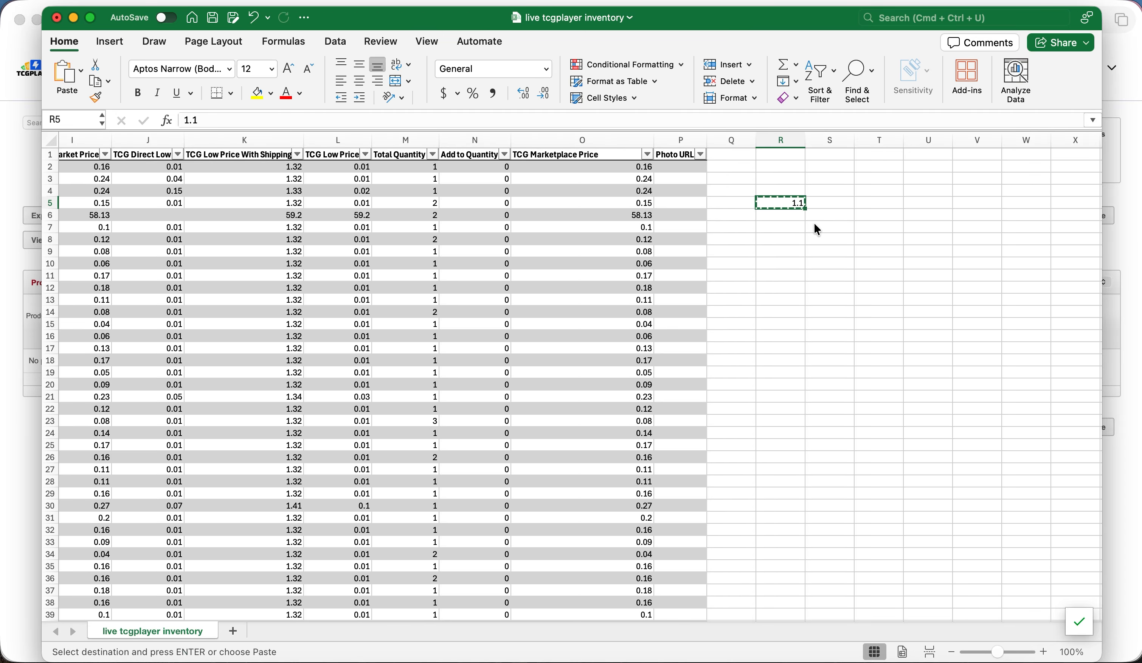
{"action": "left_click", "coordinate": [593, 168]}
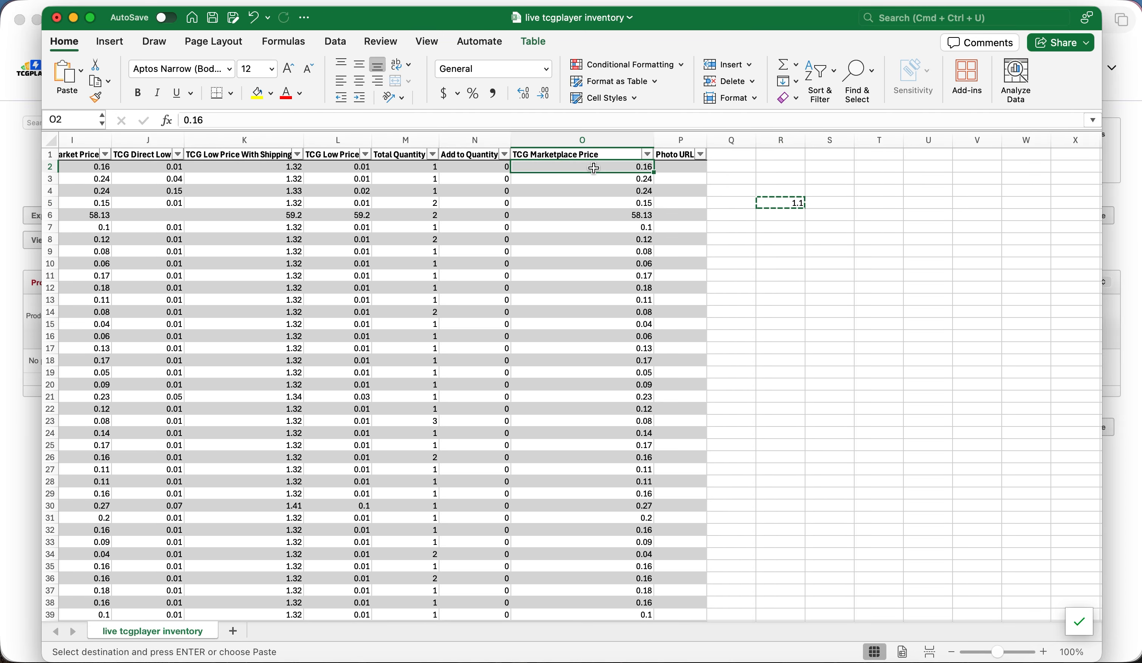
{"action": "key", "text": "super+shift+Down"}
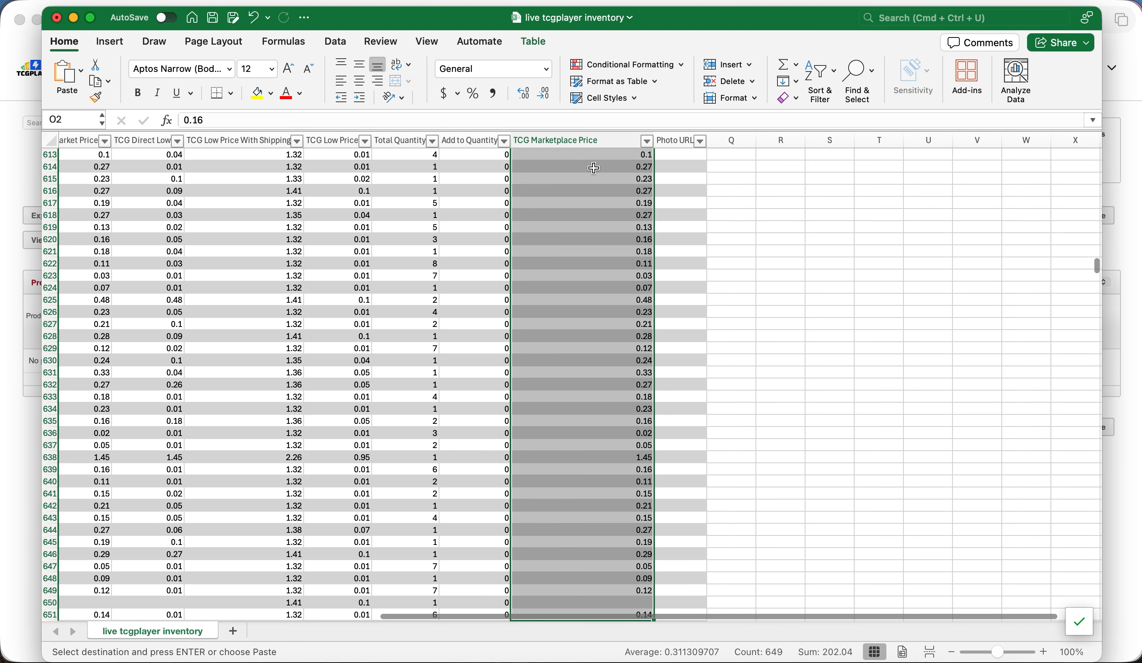
{"action": "key", "text": "super+shift+Down"}
{"action": "key", "text": "super+shift+Up"}
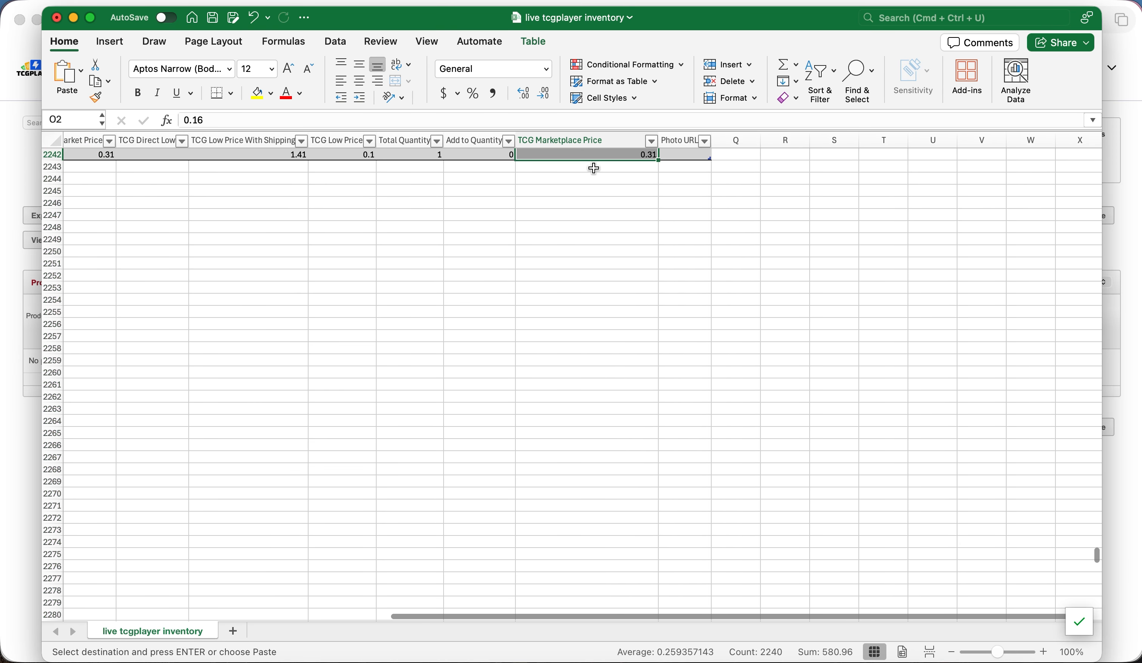
{"action": "scroll", "coordinate": [629, 236], "scroll_direction": "up", "scroll_amount": 4}
{"action": "scroll", "coordinate": [629, 235], "scroll_direction": "up", "scroll_amount": 2}
{"action": "right_click", "coordinate": [639, 252]}
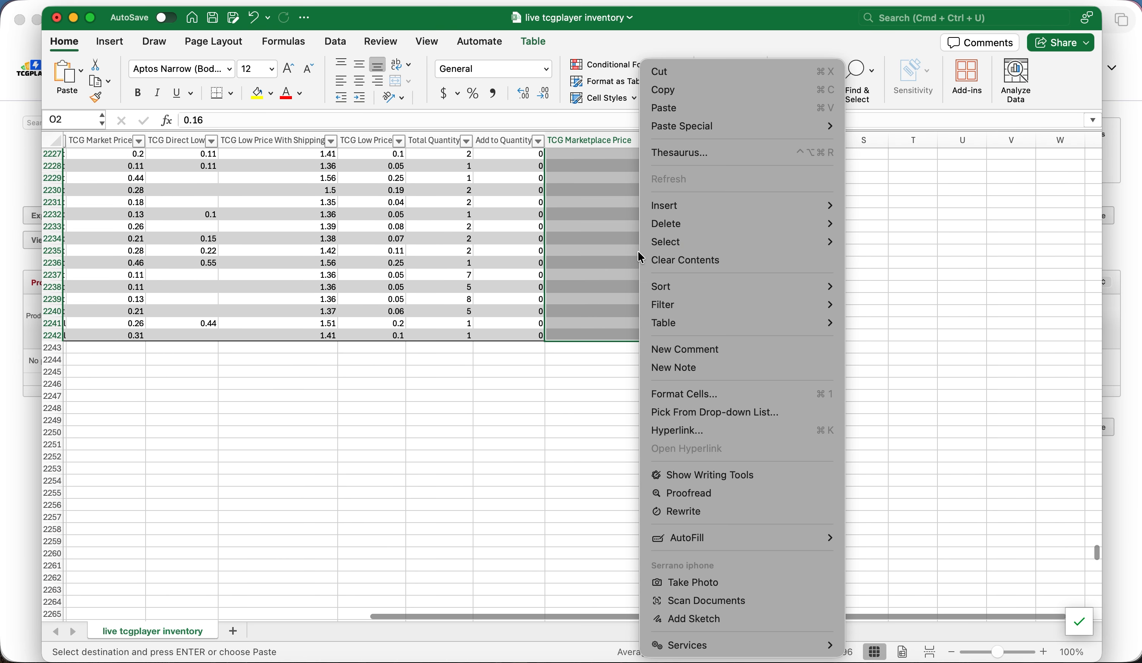
{"action": "mouse_move", "coordinate": [705, 129]}
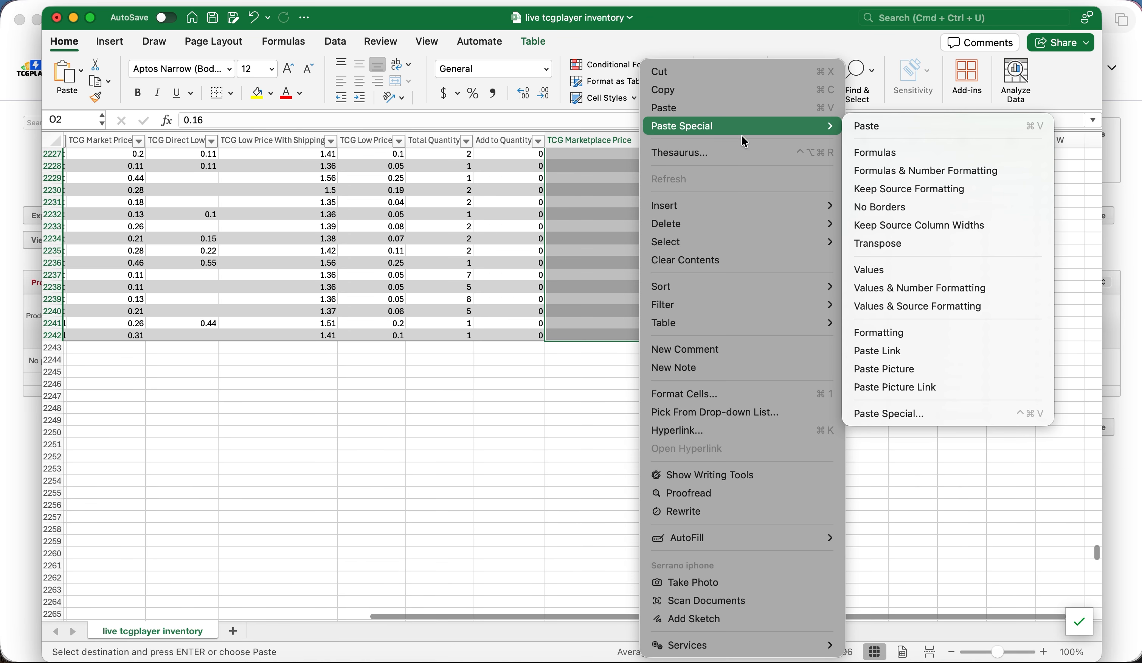
{"action": "left_click", "coordinate": [902, 407]}
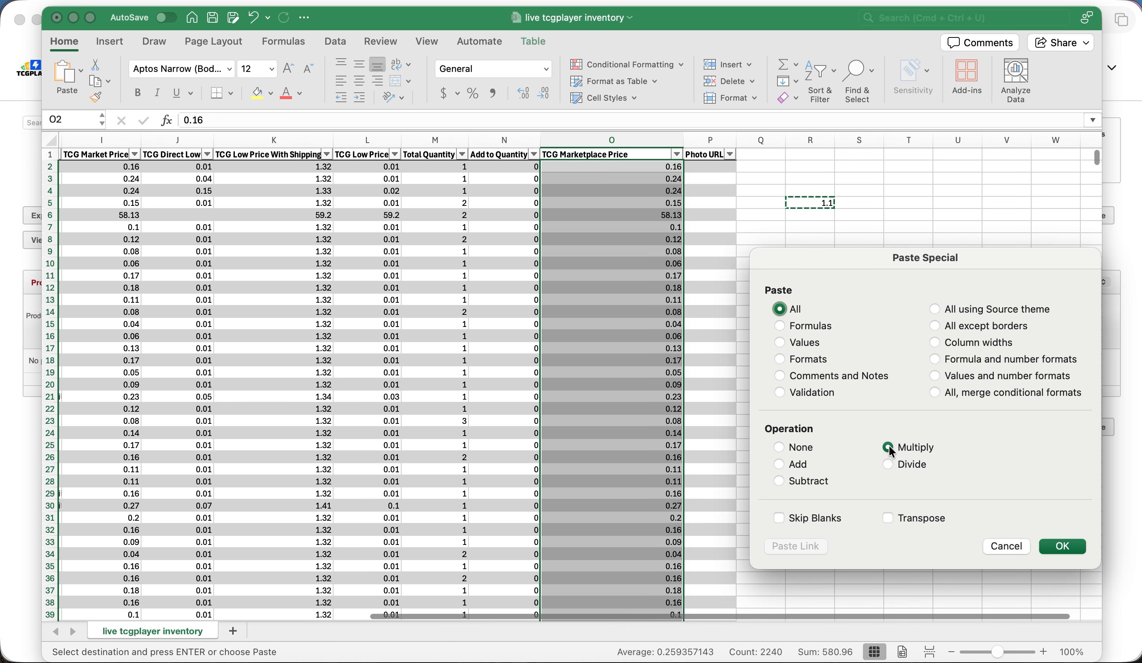
{"action": "left_click", "coordinate": [1060, 549]}
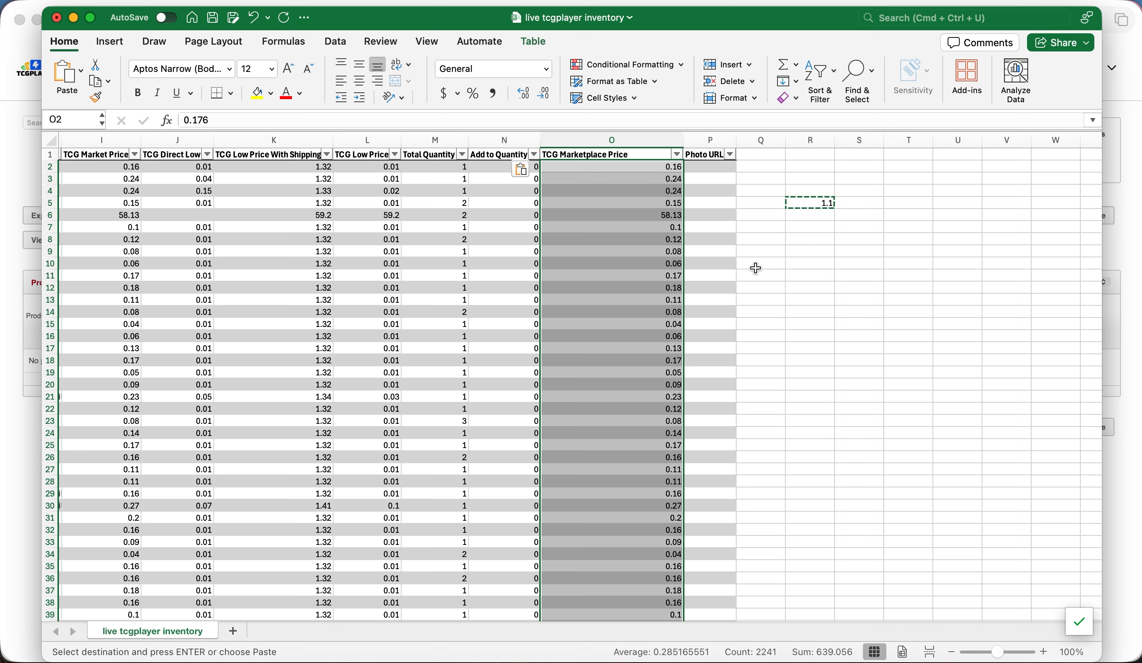
Clear the copy selection and examine the multiplied prices down the TCG Marketplace Price column.
{"action": "left_click", "coordinate": [764, 177]}
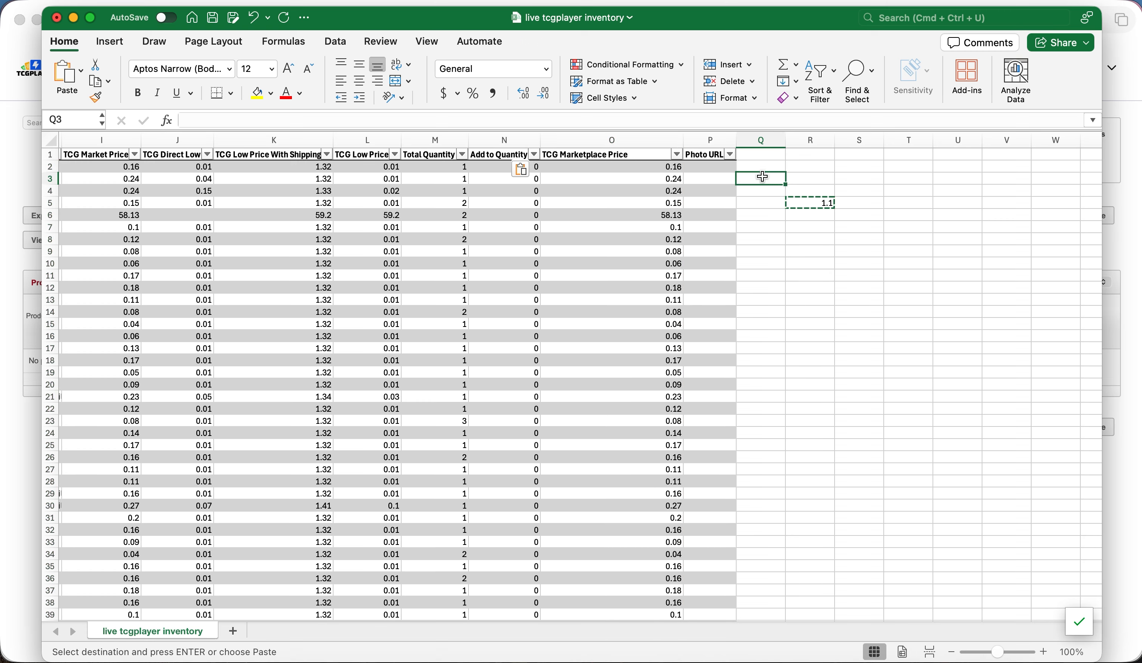
{"action": "key", "text": "Escape"}
{"action": "left_click_drag", "start_coordinate": [670, 163], "coordinate": [651, 395]}
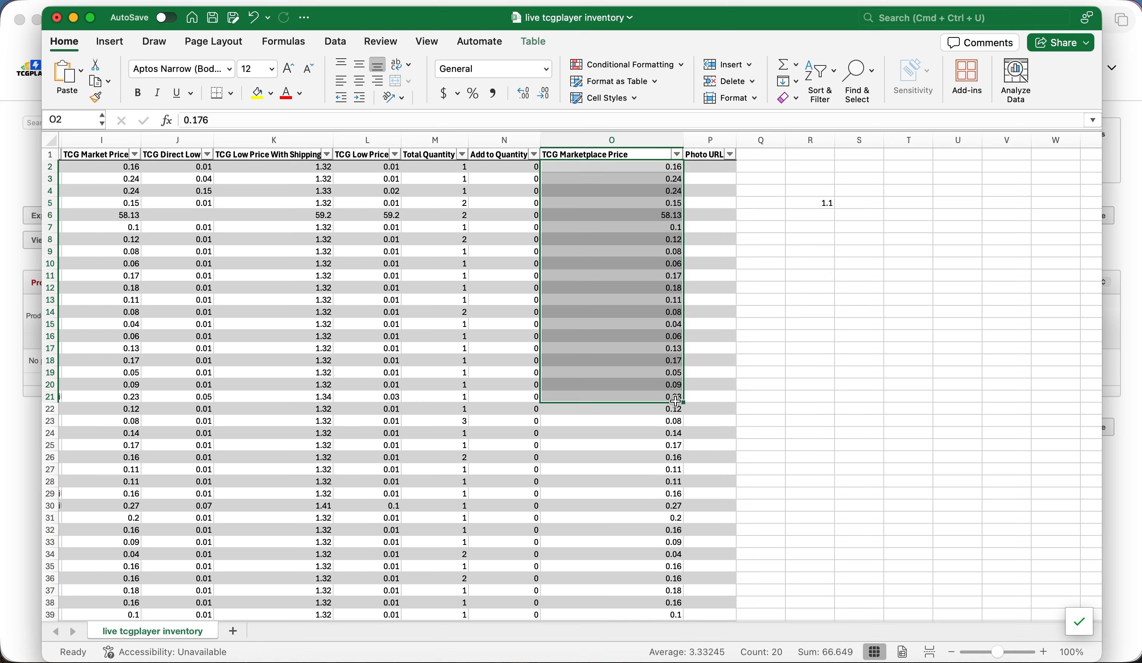
{"action": "scroll", "coordinate": [651, 398], "scroll_direction": "down", "scroll_amount": 1}
{"action": "scroll", "coordinate": [652, 398], "scroll_direction": "down", "scroll_amount": 5}
{"action": "left_click", "coordinate": [651, 395]}
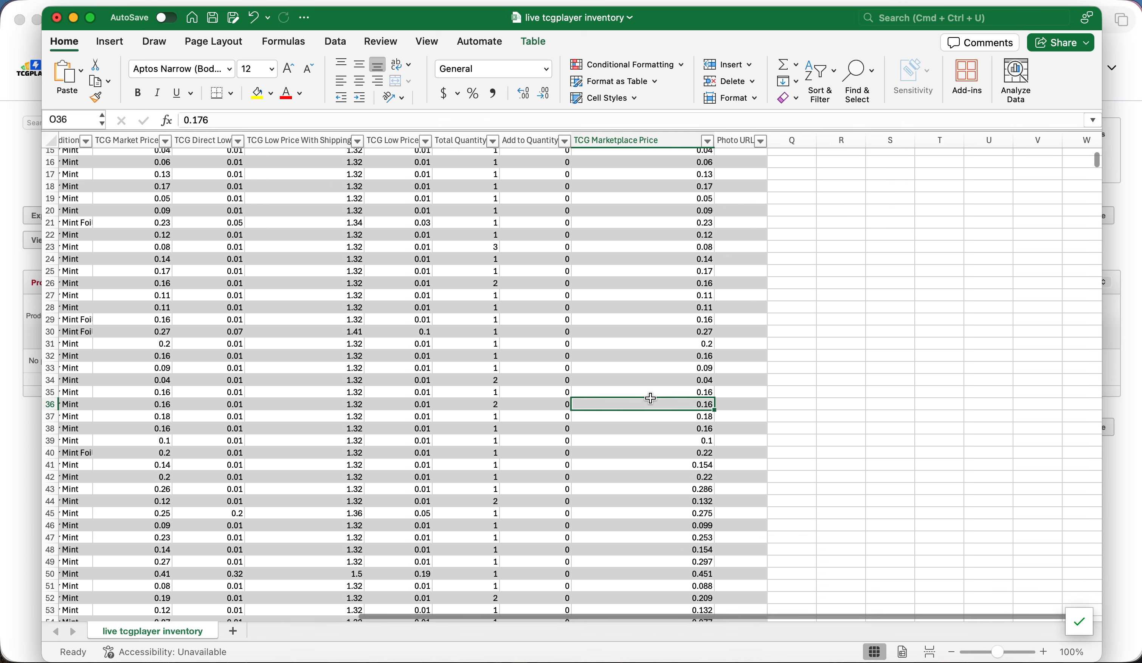
{"action": "scroll", "coordinate": [651, 394], "scroll_direction": "up", "scroll_amount": 6}
{"action": "scroll", "coordinate": [651, 395], "scroll_direction": "left", "scroll_amount": 1}
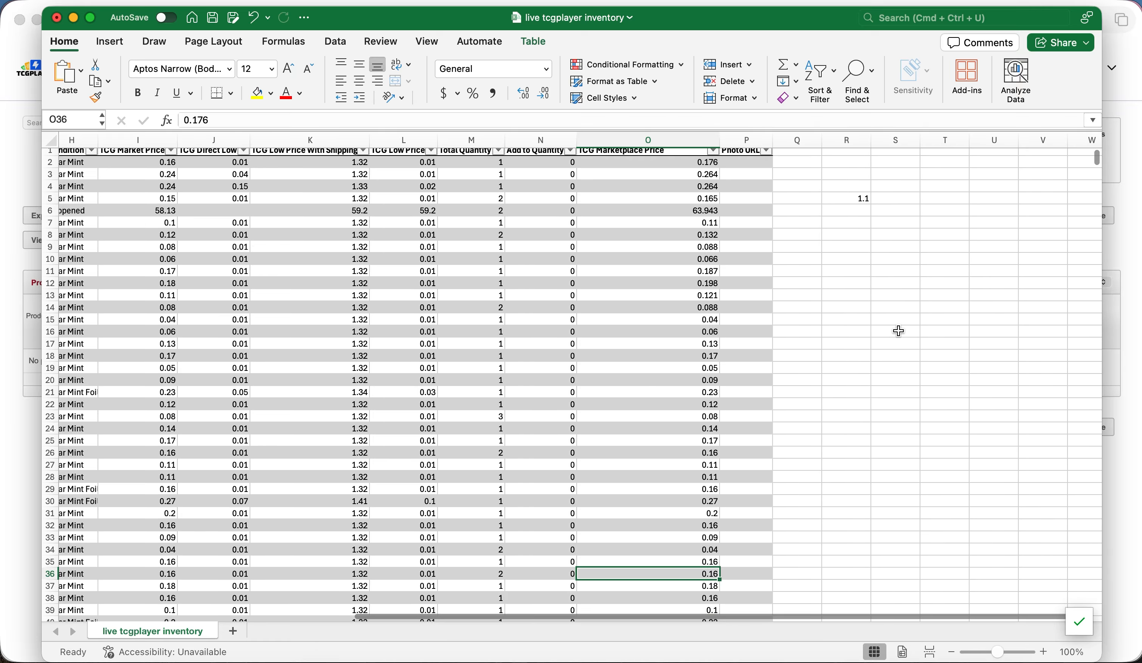
Format all TCG Marketplace Price values from O2 down in comma style with two decimal places.
{"action": "left_click", "coordinate": [699, 243]}
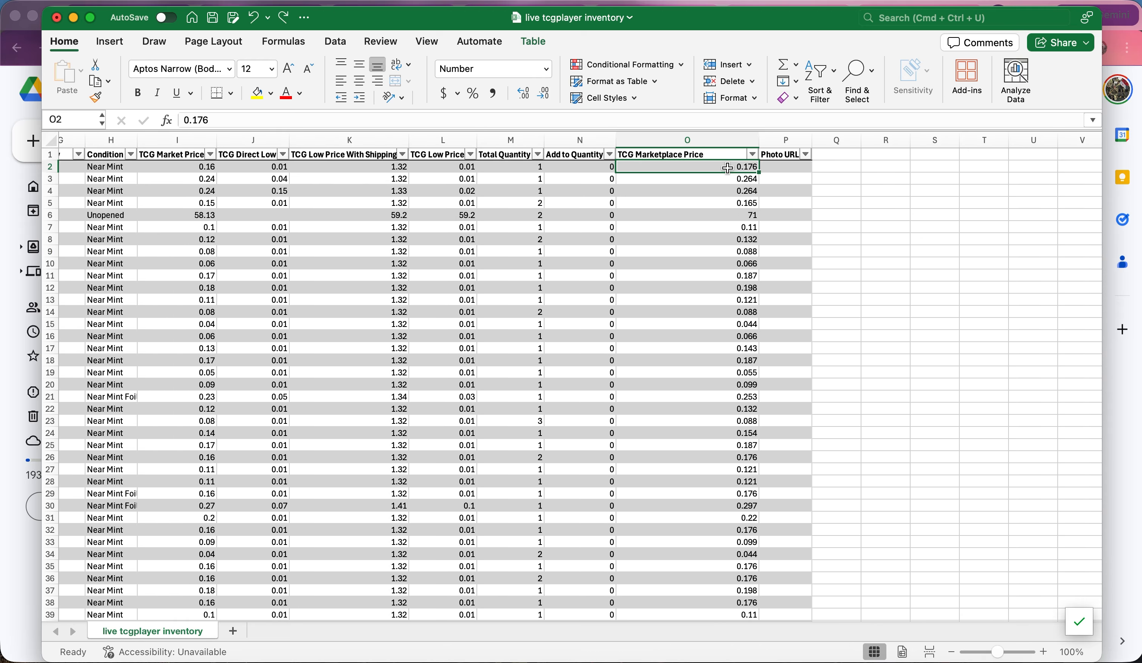
{"action": "key", "text": "super+shift+Down"}
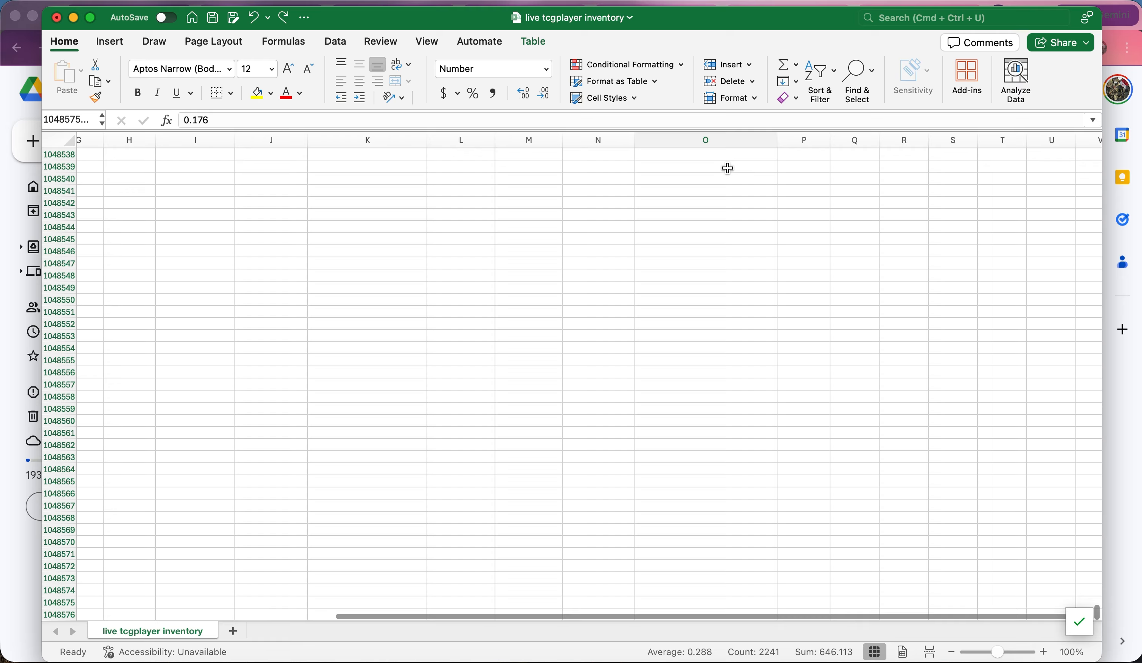
{"action": "scroll", "coordinate": [729, 168], "scroll_direction": "up", "scroll_amount": 20}
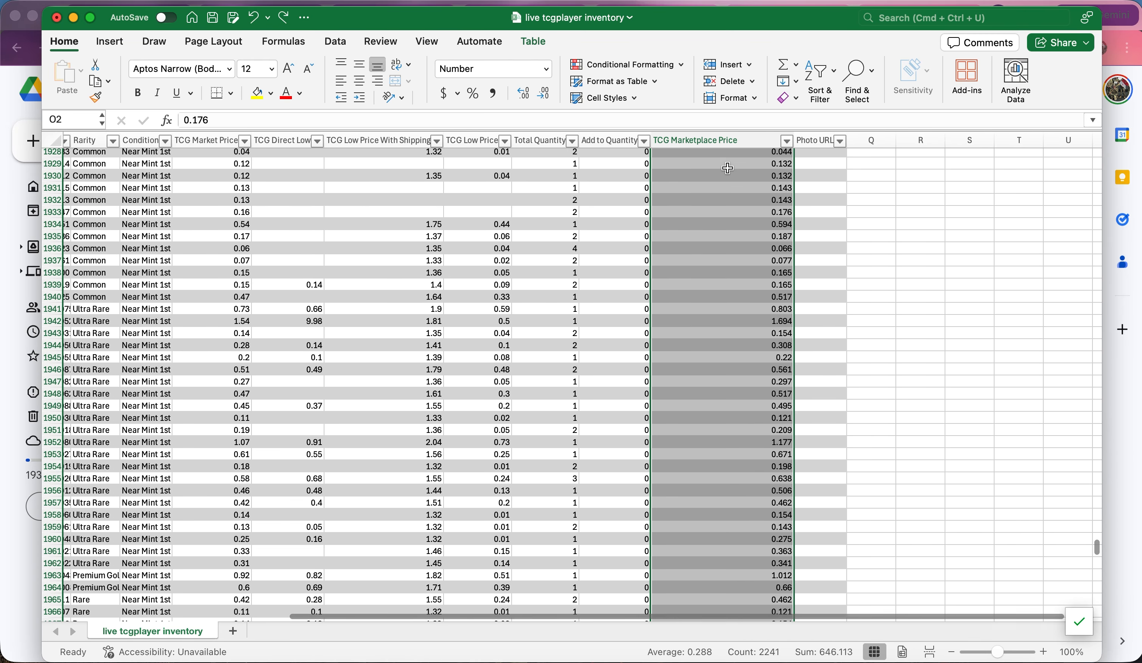
{"action": "scroll", "coordinate": [728, 168], "scroll_direction": "up", "scroll_amount": 20}
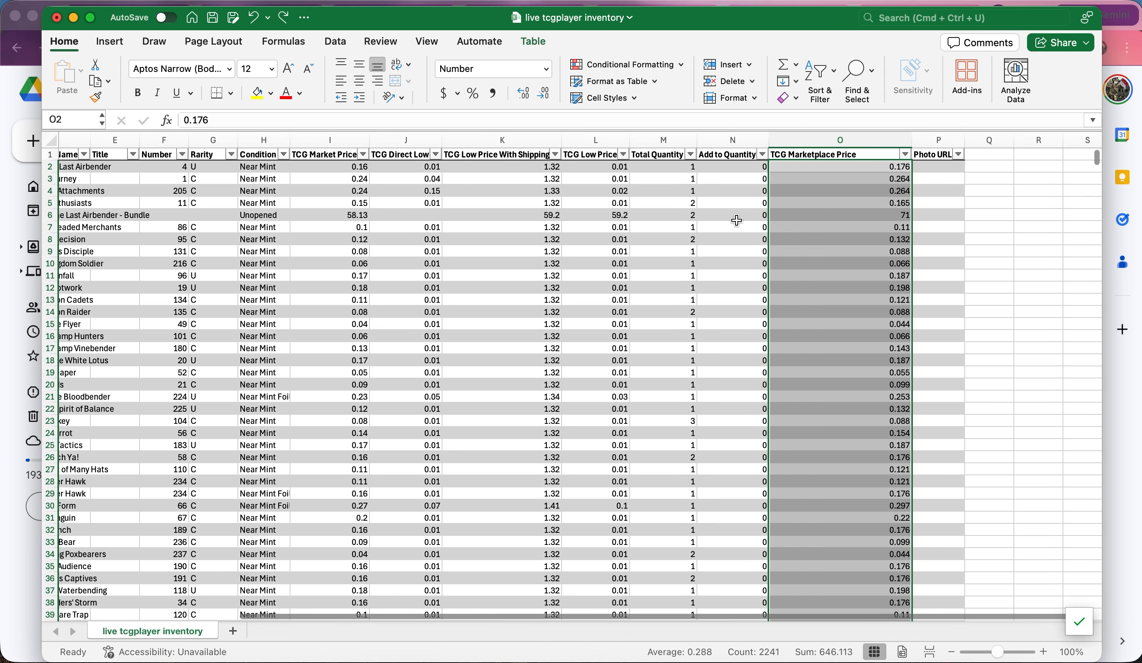
{"action": "left_click", "coordinate": [496, 94]}
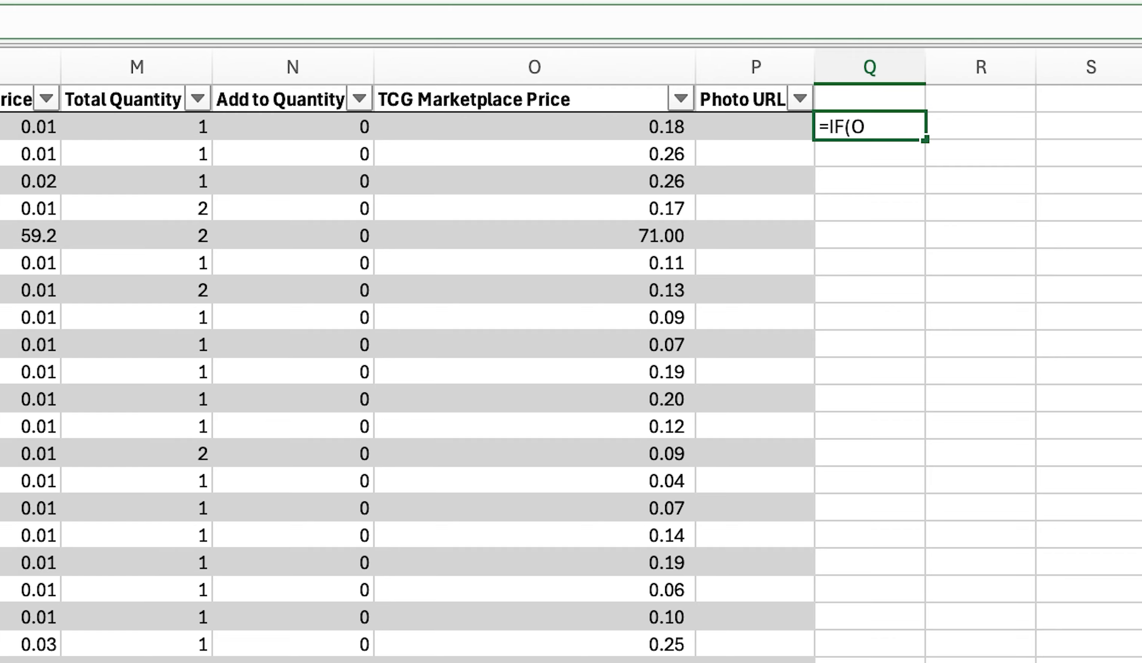
Enter a formula in Q2 that raises prices below ten cents to the minimum: =IF(O2 < 0.10, 0.10, O2).
{"action": "type", "text": "2"}
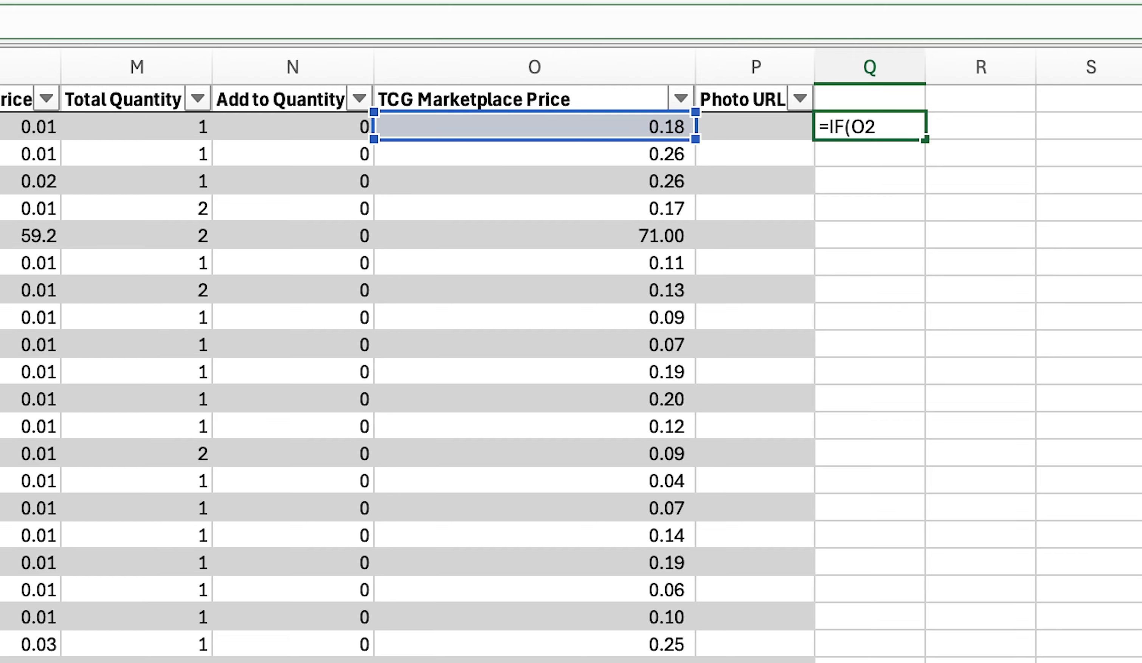
{"action": "type", "text": " < 0."}
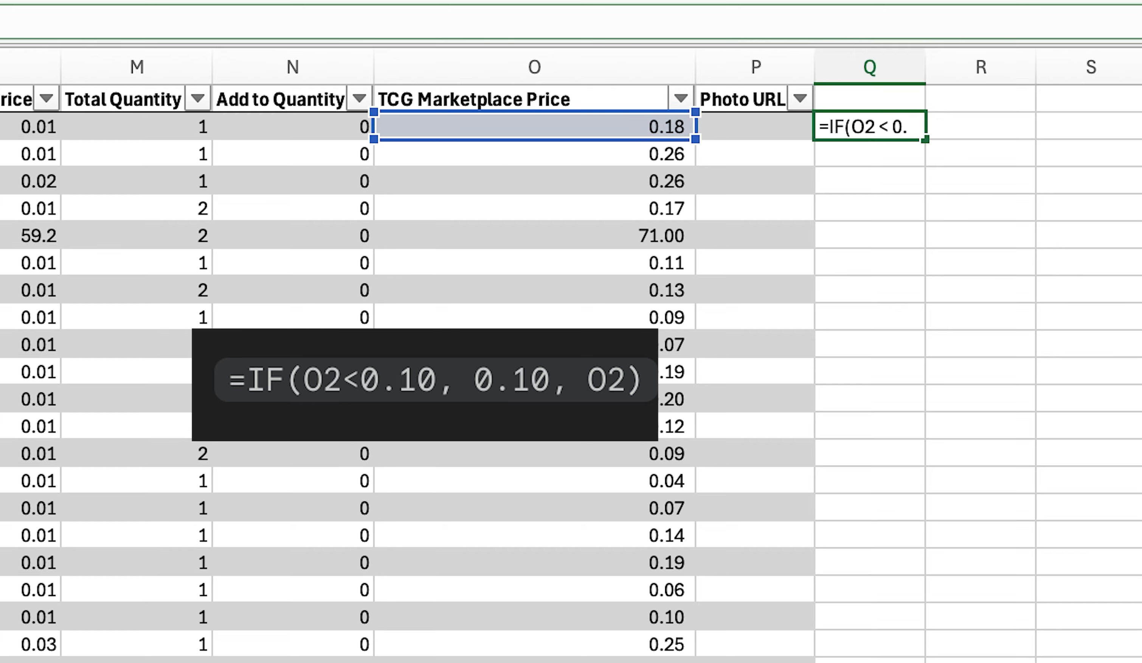
{"action": "type", "text": "10, 0.10,"}
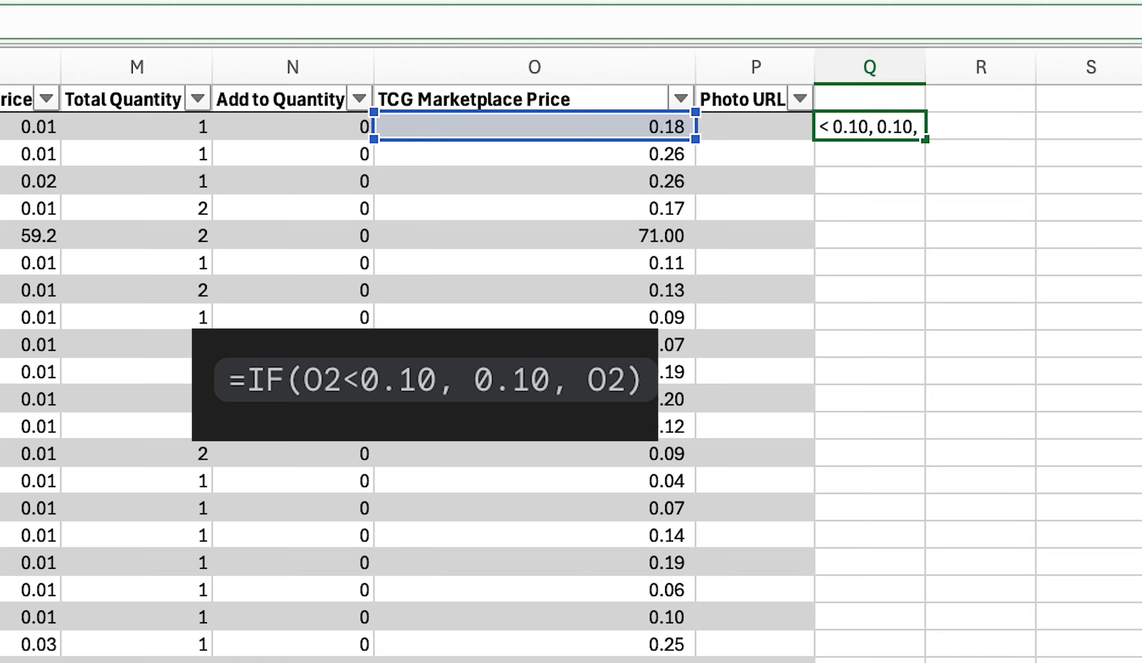
{"action": "type", "text": "O2"}
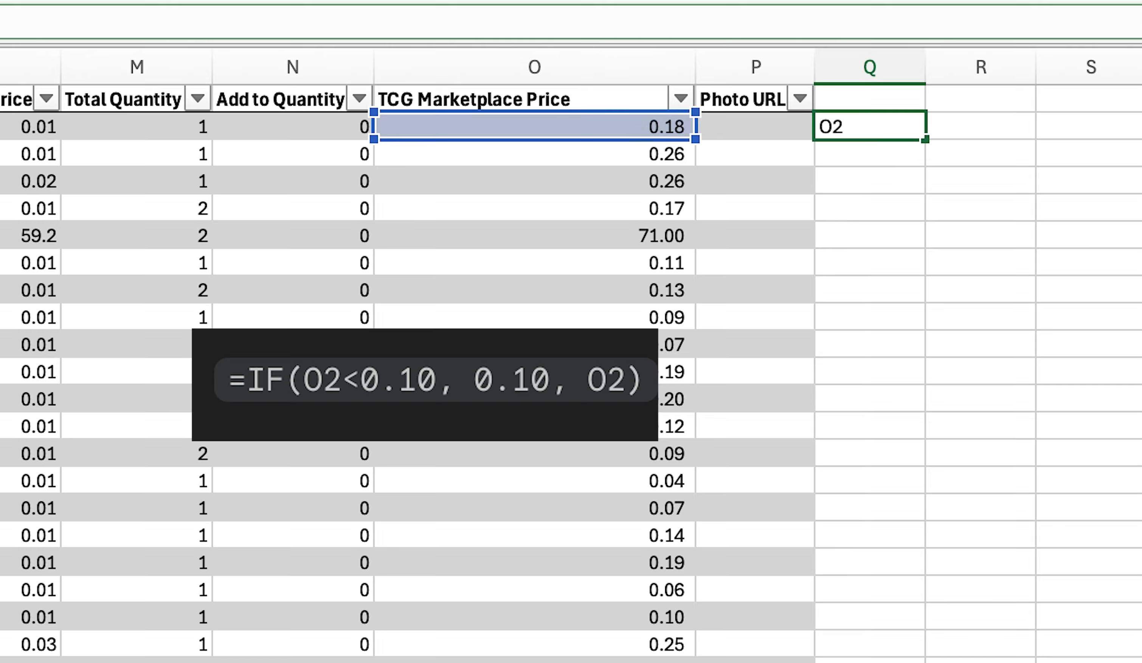
{"action": "key", "text": "Return"}
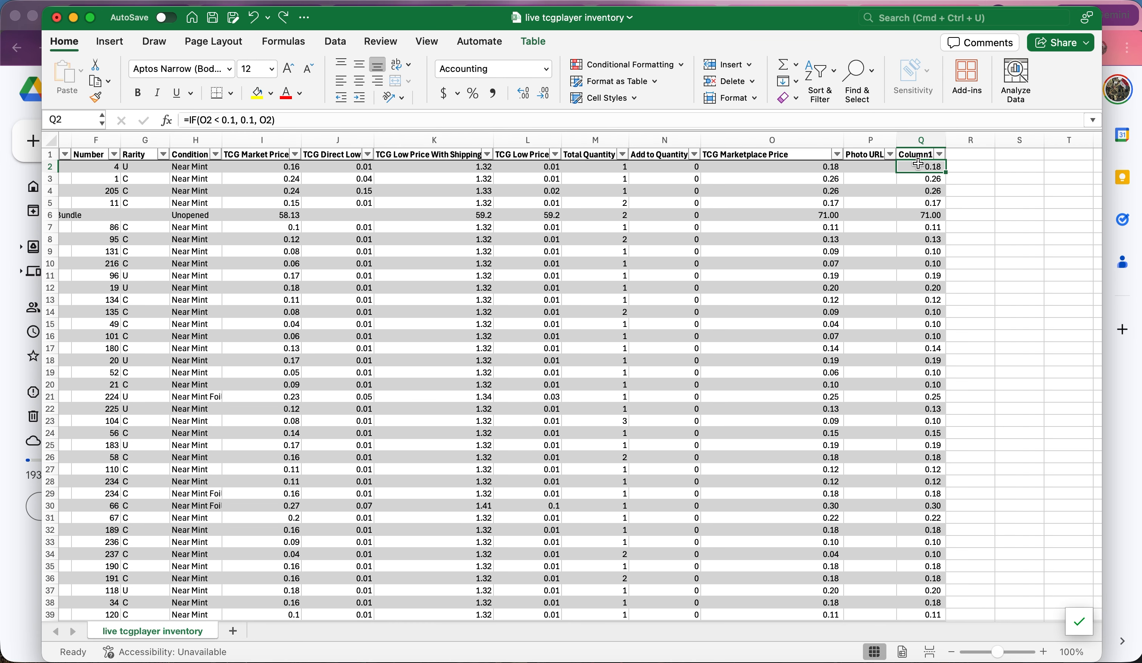
Copy the formula results from Q2 down and paste them as values over the TCG Marketplace Price column, starting at O2.
{"action": "key", "text": "super+shift+Down"}
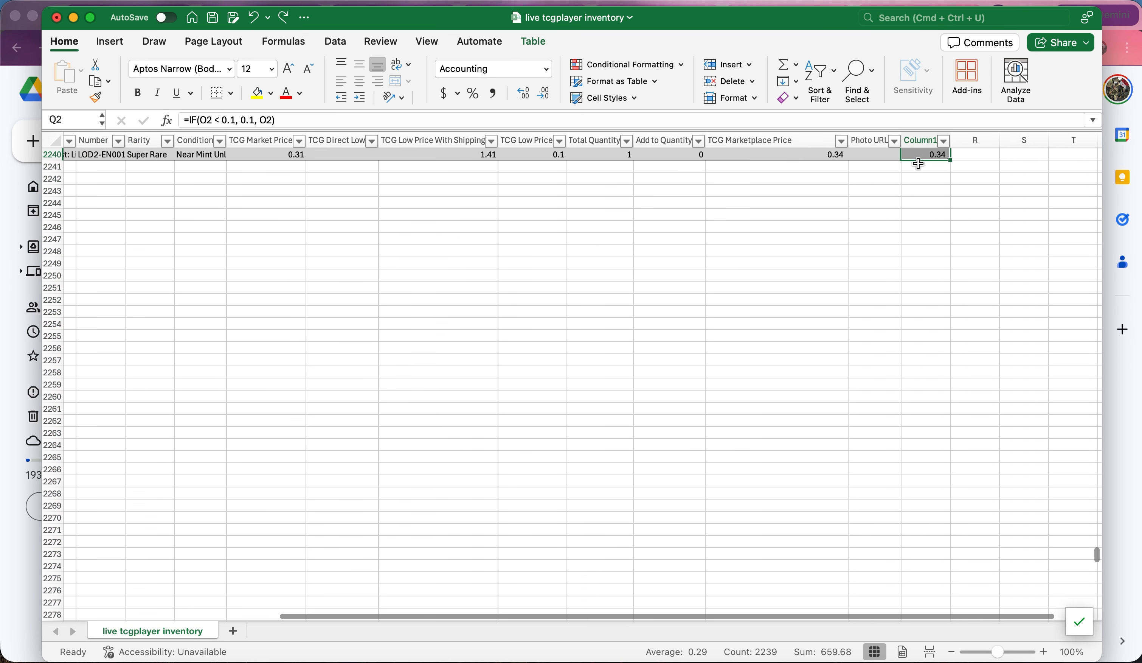
{"action": "scroll", "coordinate": [919, 163], "scroll_direction": "up", "scroll_amount": 10}
{"action": "key", "text": "super+c"}
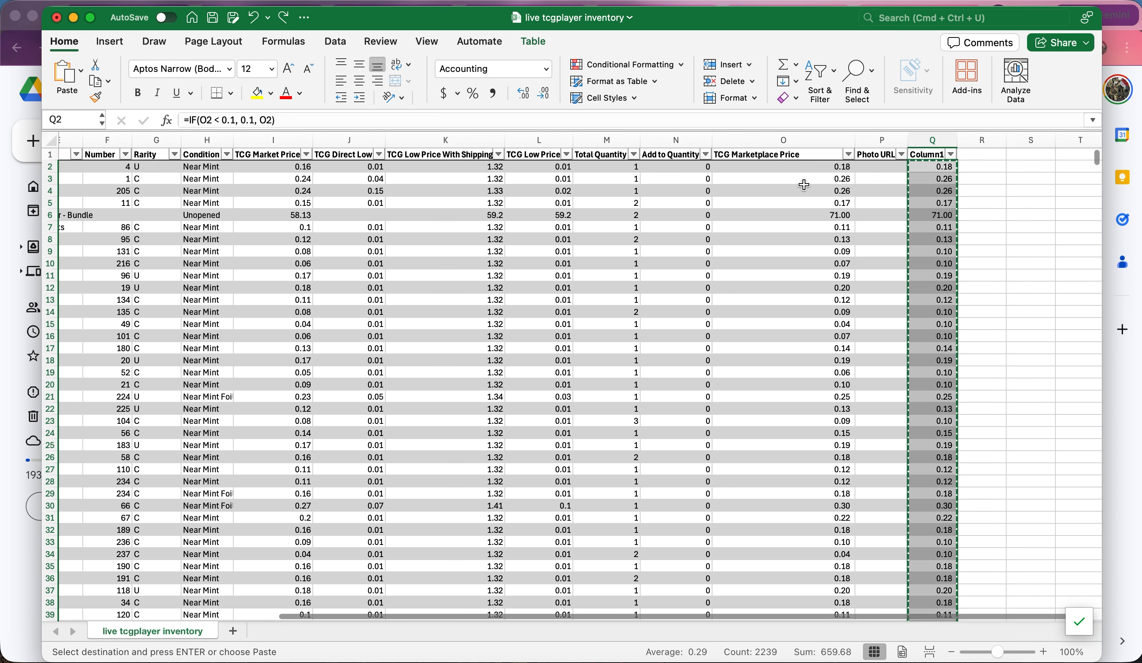
{"action": "left_click", "coordinate": [807, 172]}
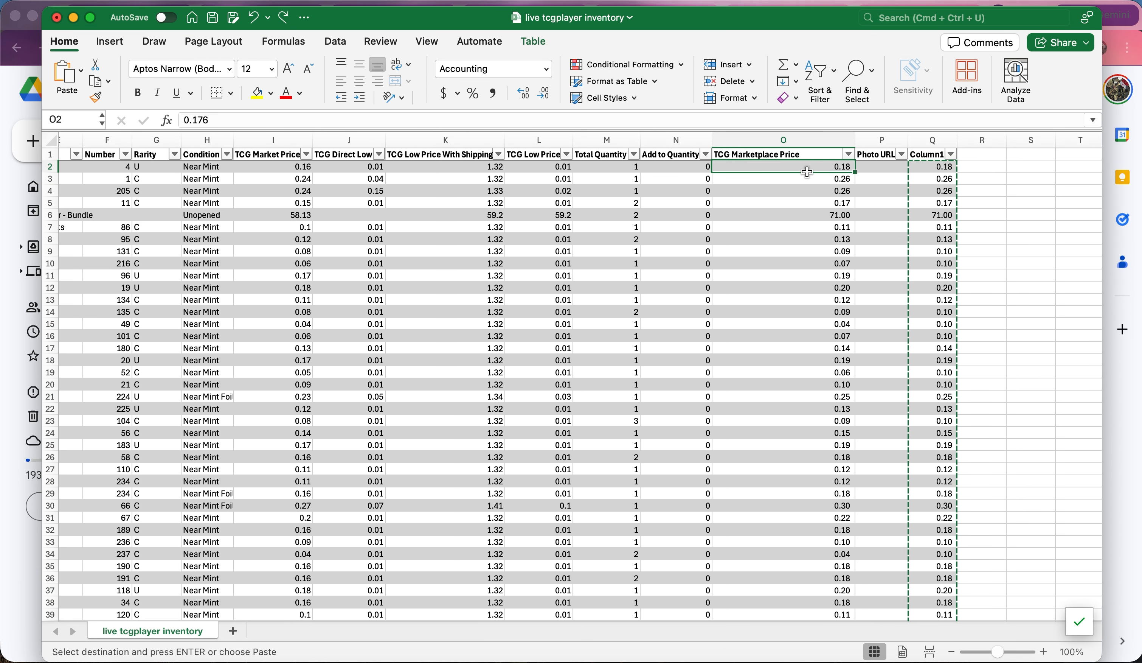
{"action": "right_click", "coordinate": [807, 172]}
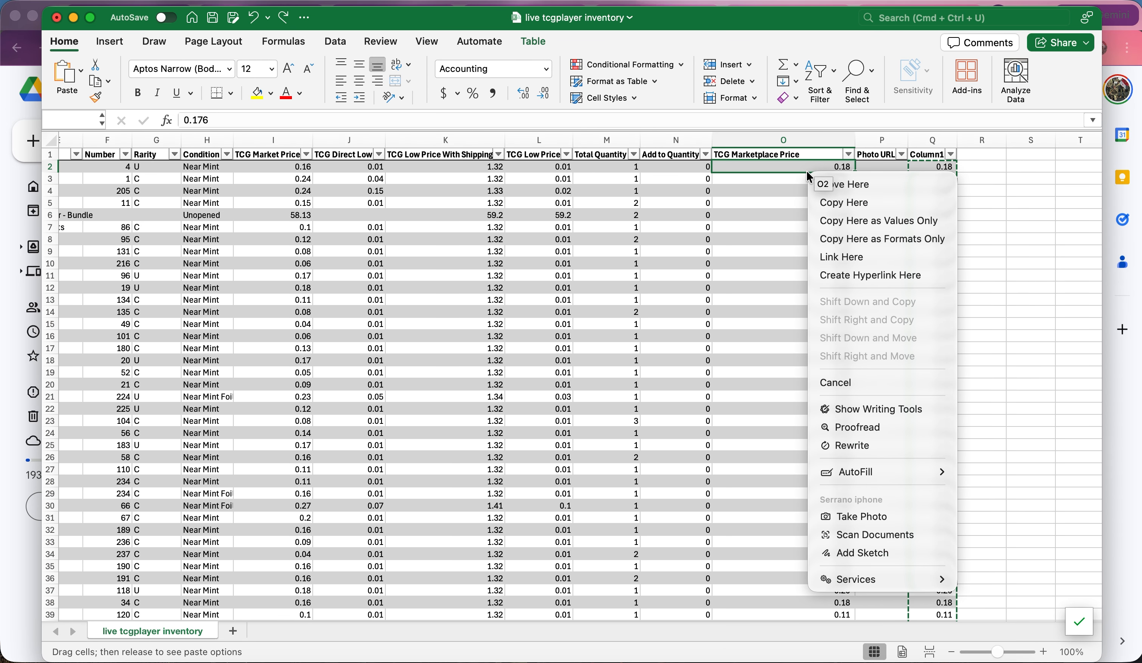
{"action": "left_click", "coordinate": [792, 167]}
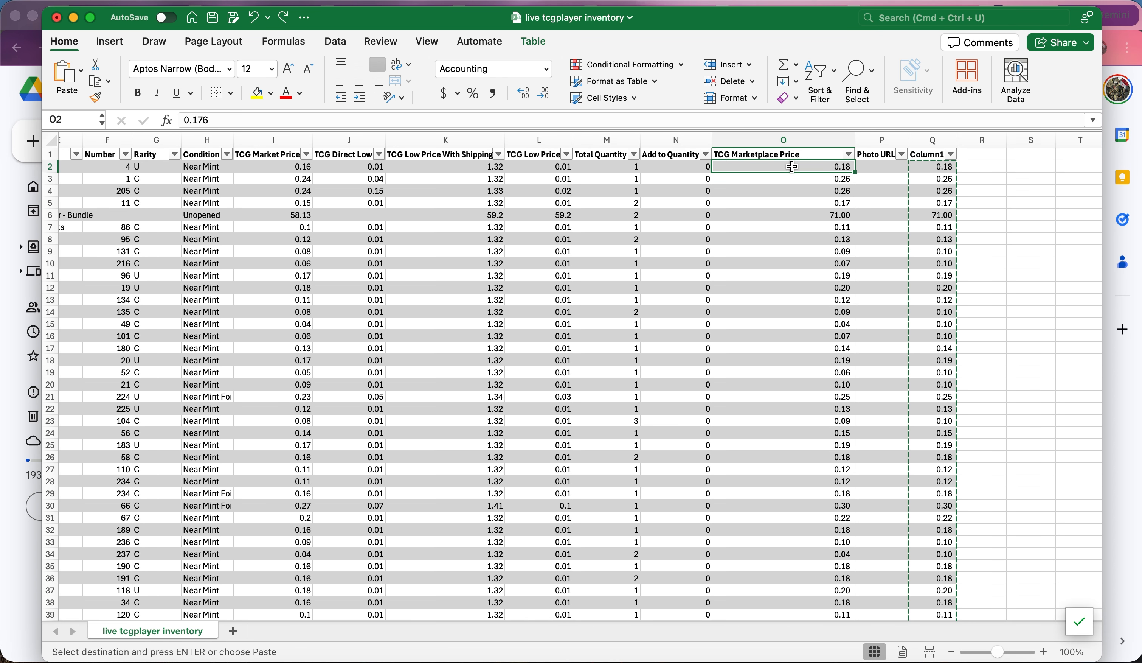
{"action": "key", "text": "super+shift+Down"}
{"action": "key", "text": "super+shift+Down"}
{"action": "key", "text": "super+shift+Up"}
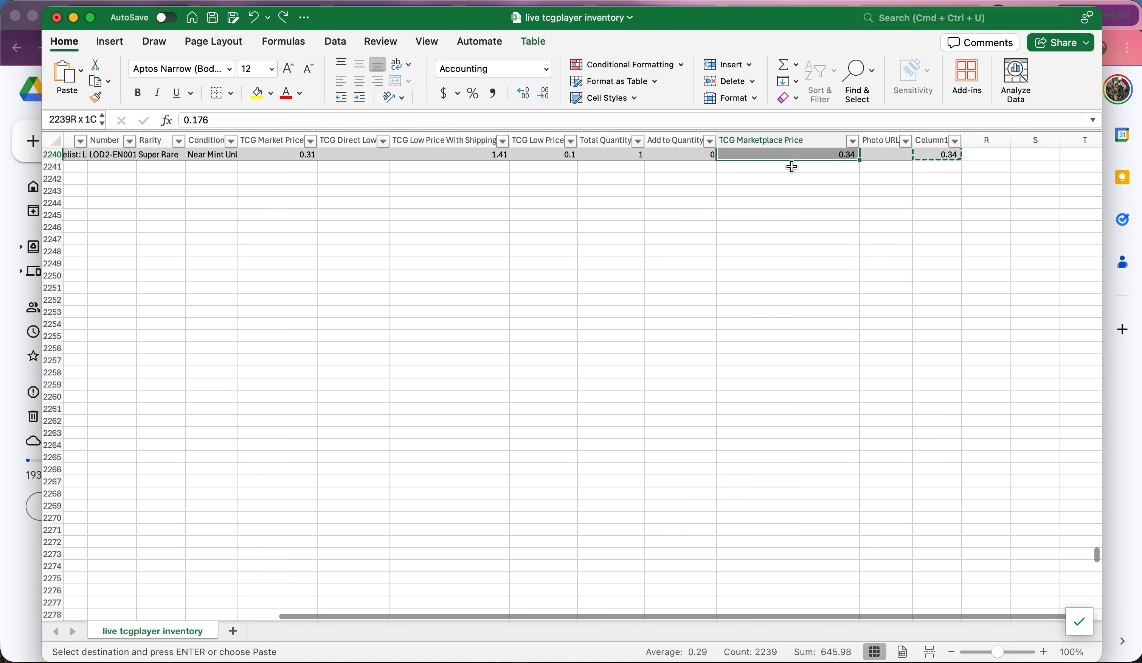
{"action": "scroll", "coordinate": [792, 166], "scroll_direction": "up", "scroll_amount": 10}
{"action": "right_click", "coordinate": [800, 253]}
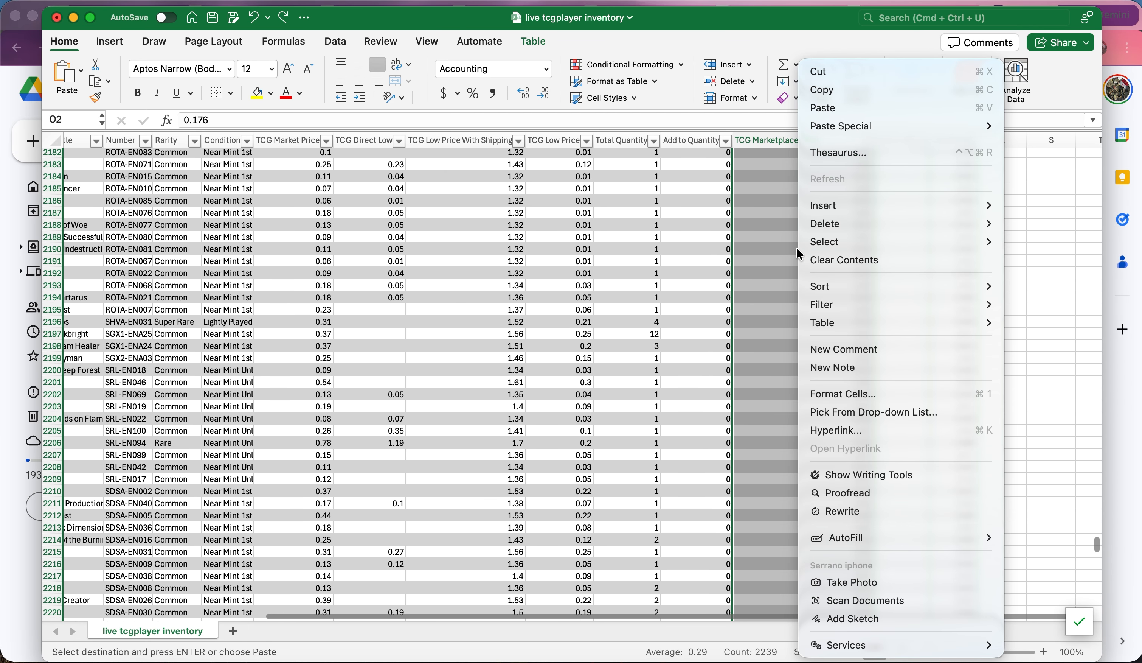
{"action": "mouse_move", "coordinate": [847, 127]}
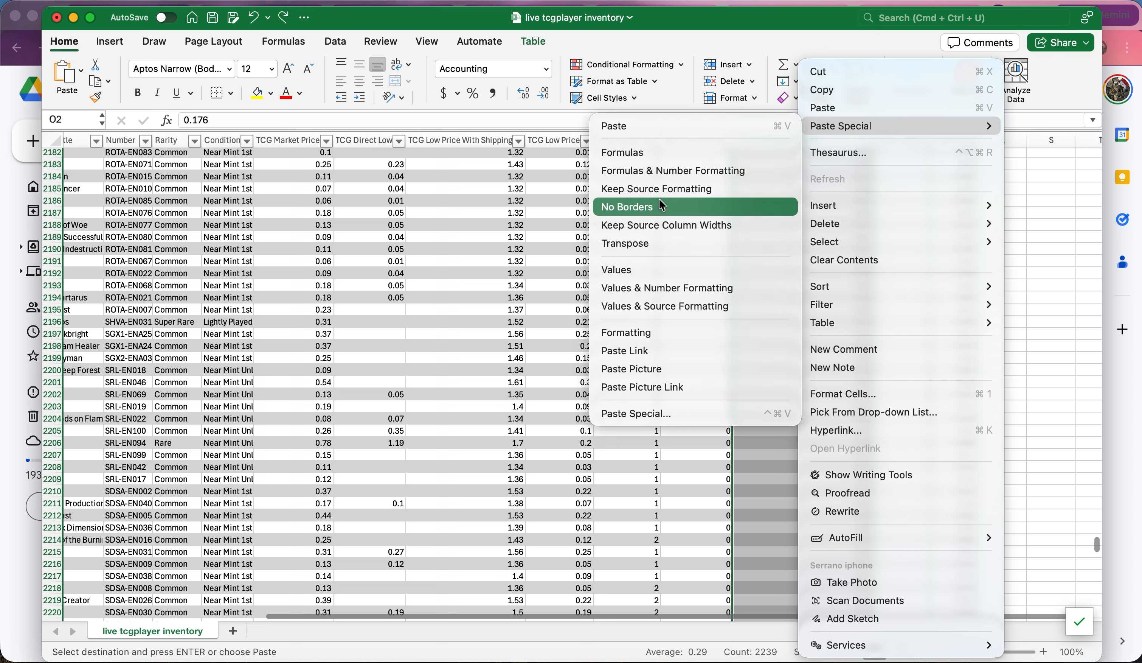
{"action": "left_click", "coordinate": [655, 188]}
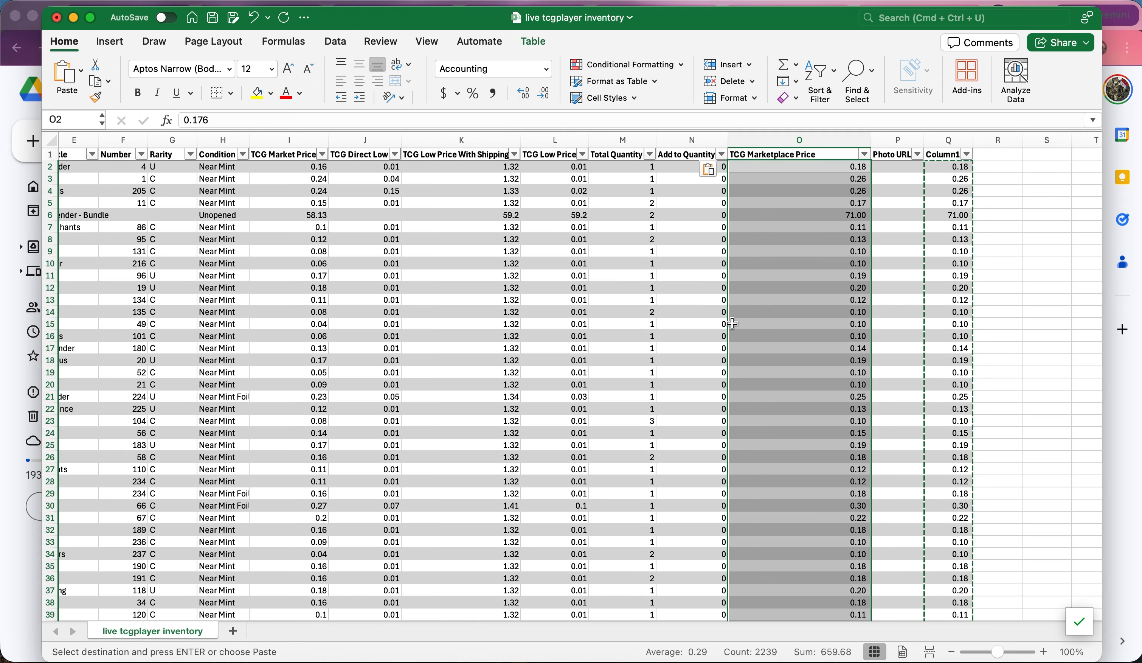
Cancel the pending copy and delete the Column1 helper column Q from the inventory sheet.
{"action": "left_click", "coordinate": [821, 369]}
{"action": "key", "text": "Escape"}
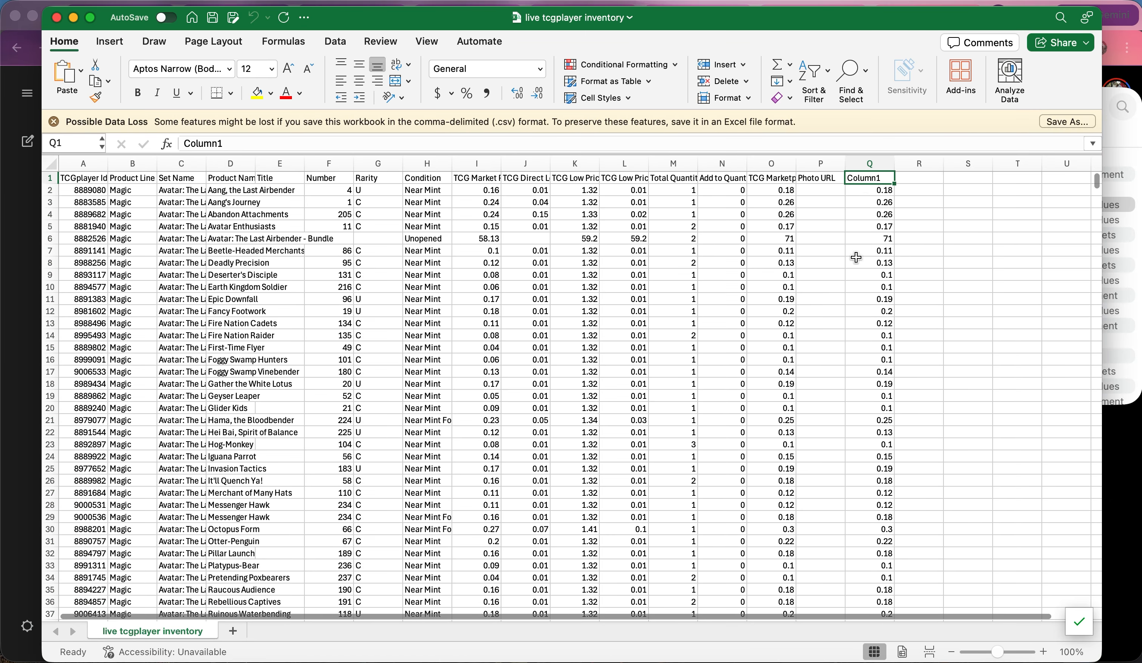
{"action": "left_click", "coordinate": [870, 164]}
{"action": "right_click", "coordinate": [870, 165]}
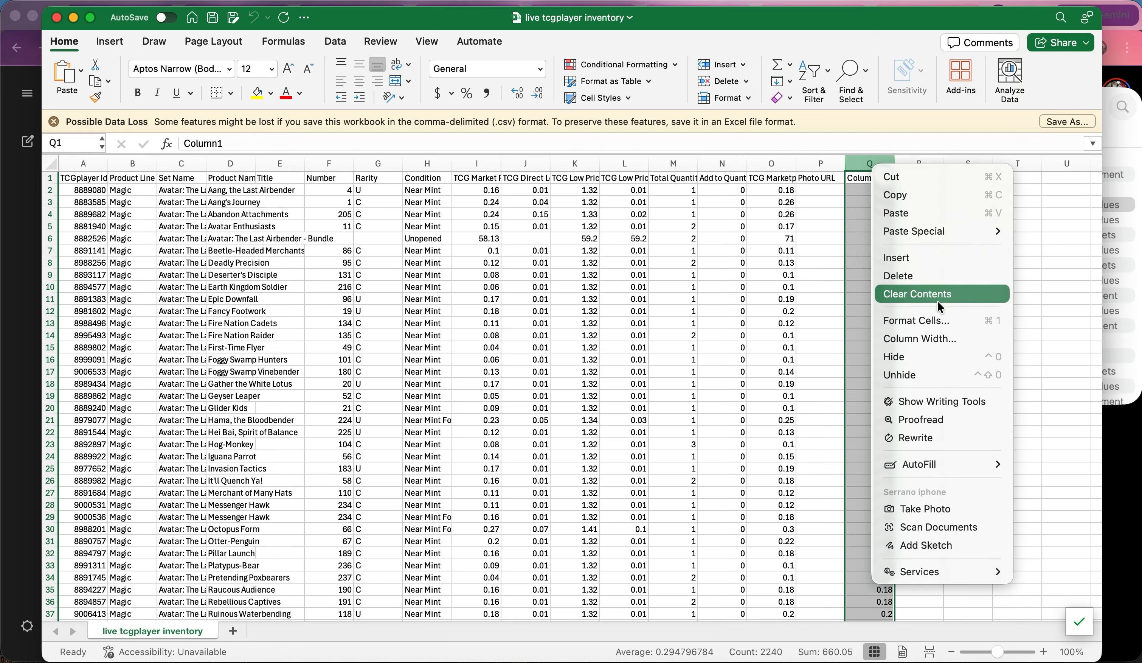
{"action": "left_click", "coordinate": [944, 279]}
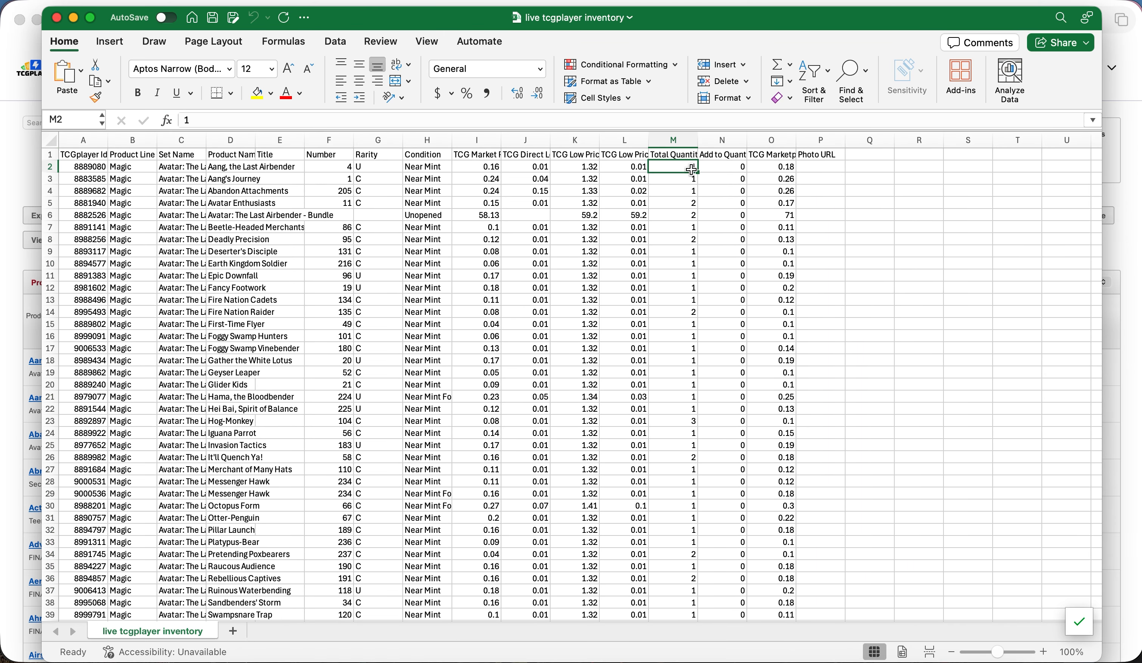
Copy the Total Quantity values from M2 down and paste them into the Add to Quantity column starting at N2.
{"action": "key", "text": "super+shift+Down"}
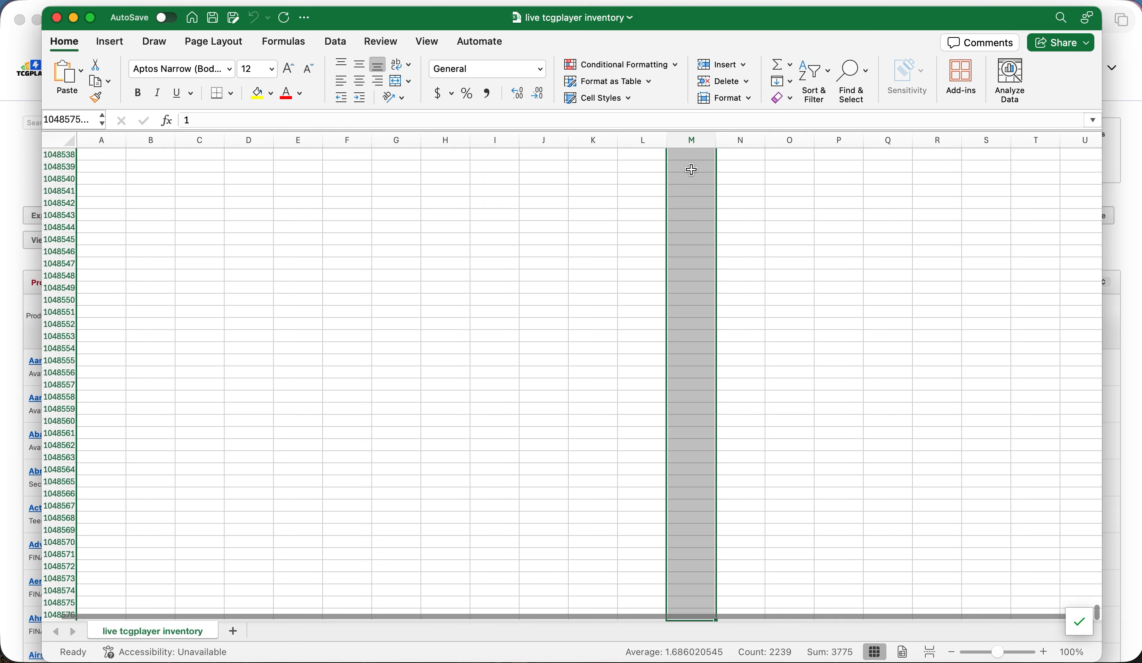
{"action": "key", "text": "super+c"}
{"action": "key", "text": "ctrl+BackSpace"}
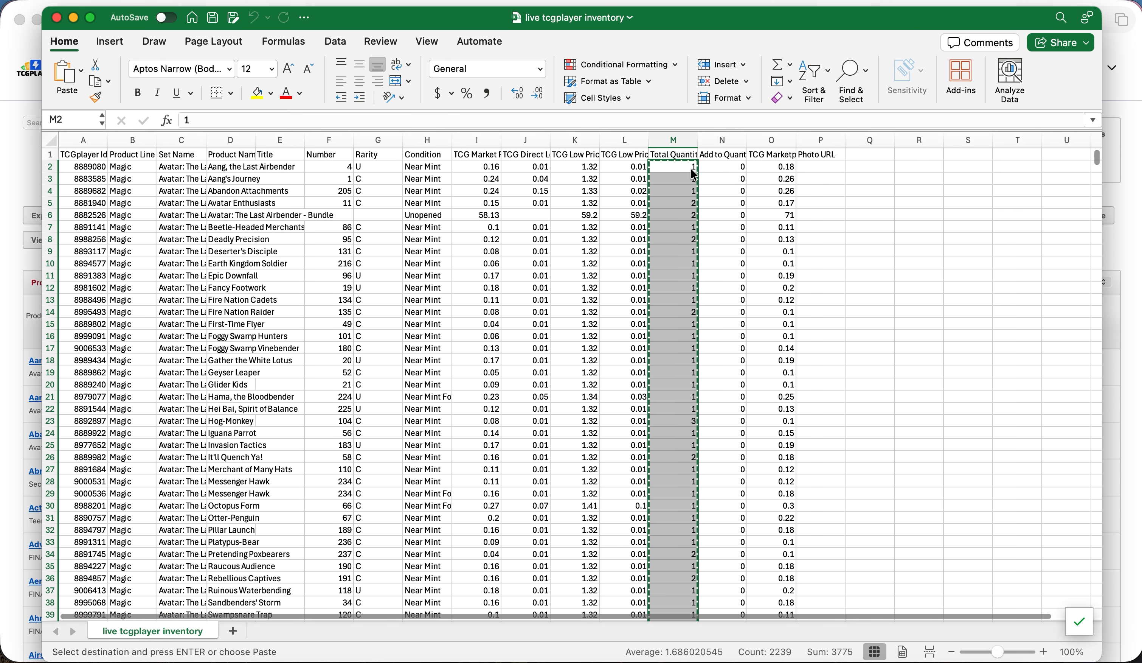
{"action": "left_click", "coordinate": [745, 166]}
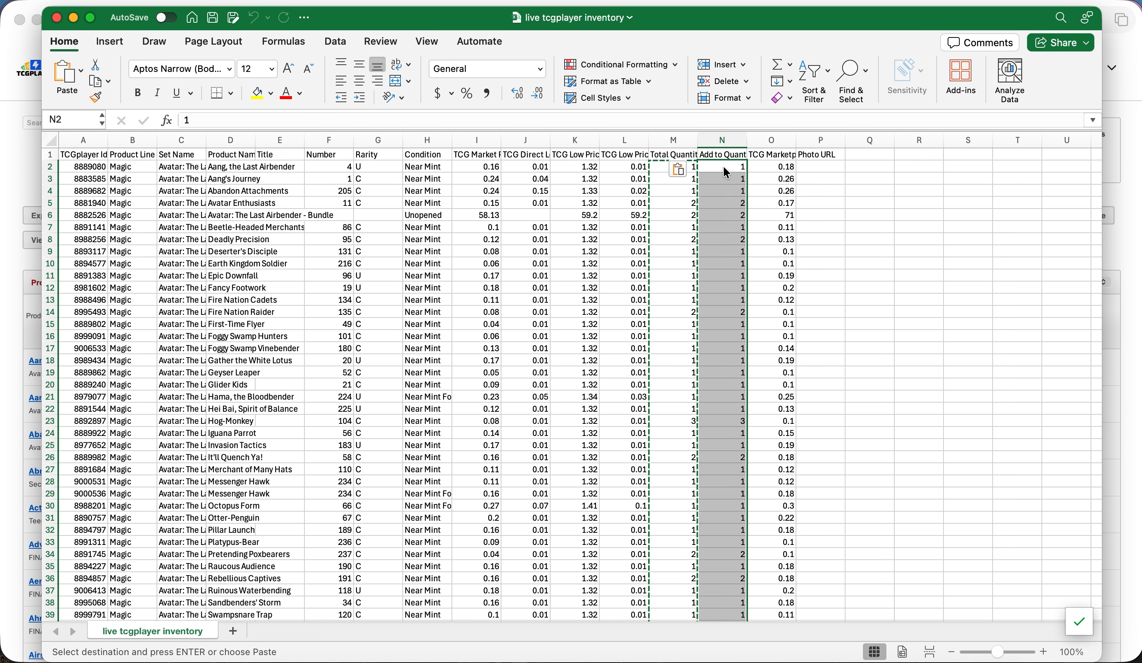
{"action": "key", "text": "super+v"}
{"action": "key", "text": "Left"}
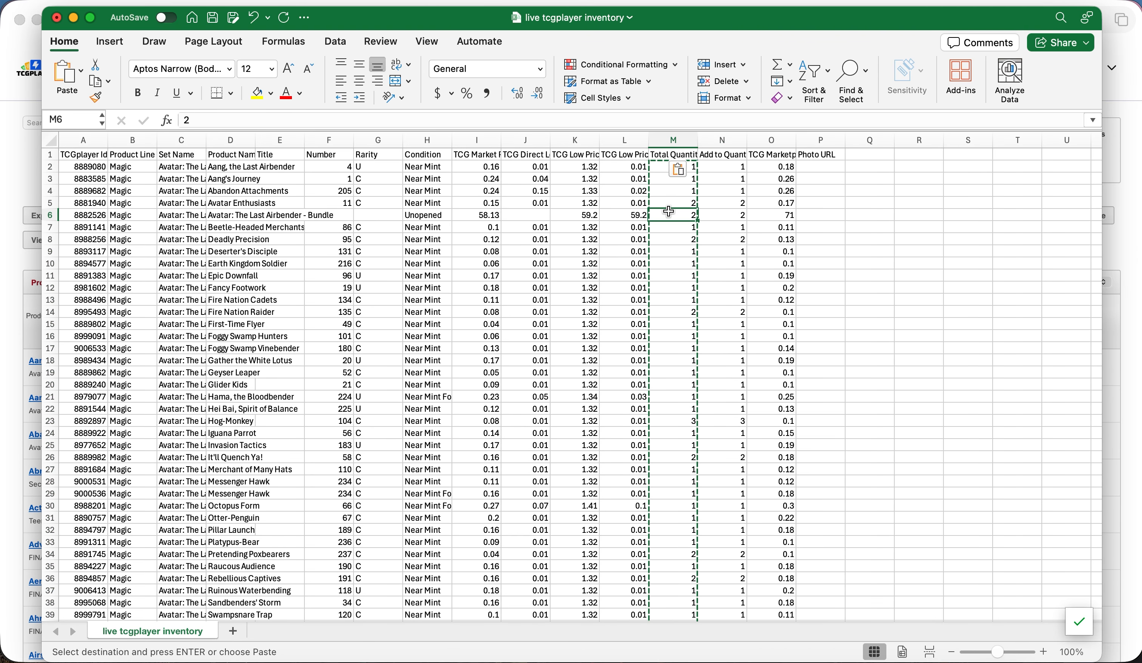
{"action": "key", "text": "Escape"}
Clear the contents of the Total Quantity column from M2 down to the last listing row.
{"action": "key", "text": "super+shift+Down"}
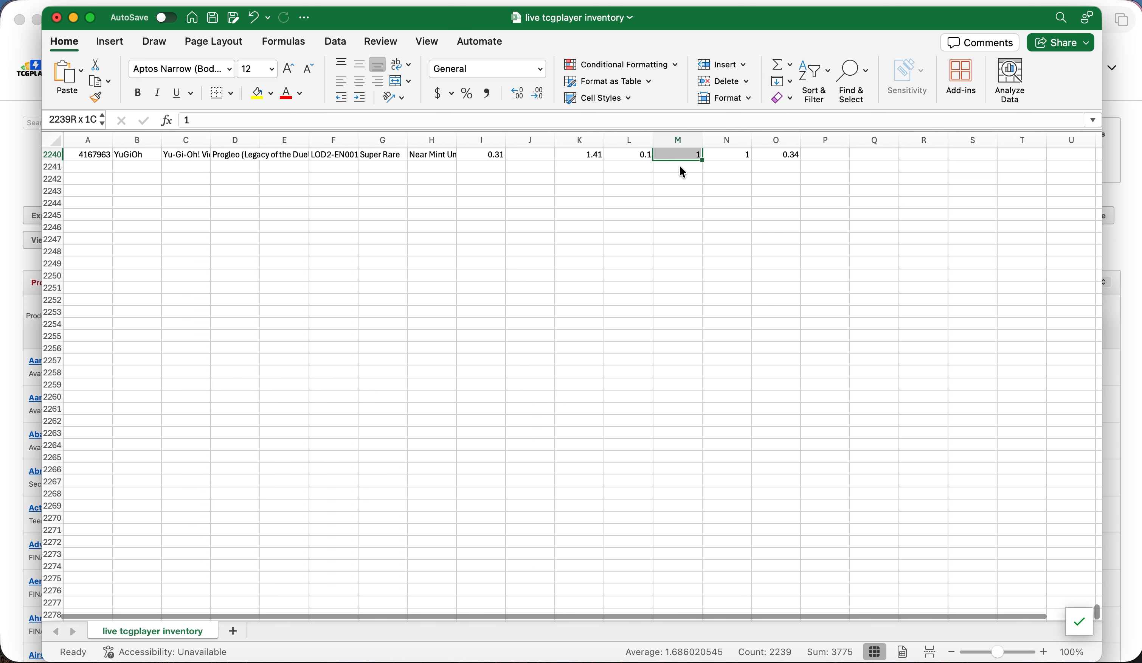
{"action": "scroll", "coordinate": [679, 166], "scroll_direction": "up", "scroll_amount": 5}
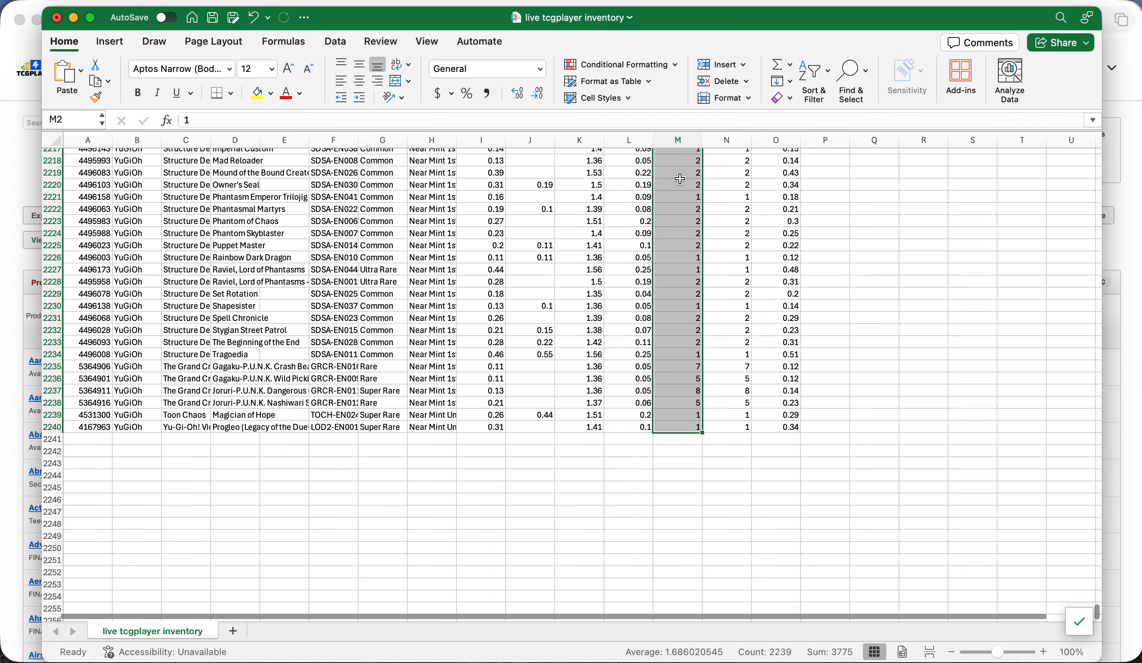
{"action": "right_click", "coordinate": [680, 252]}
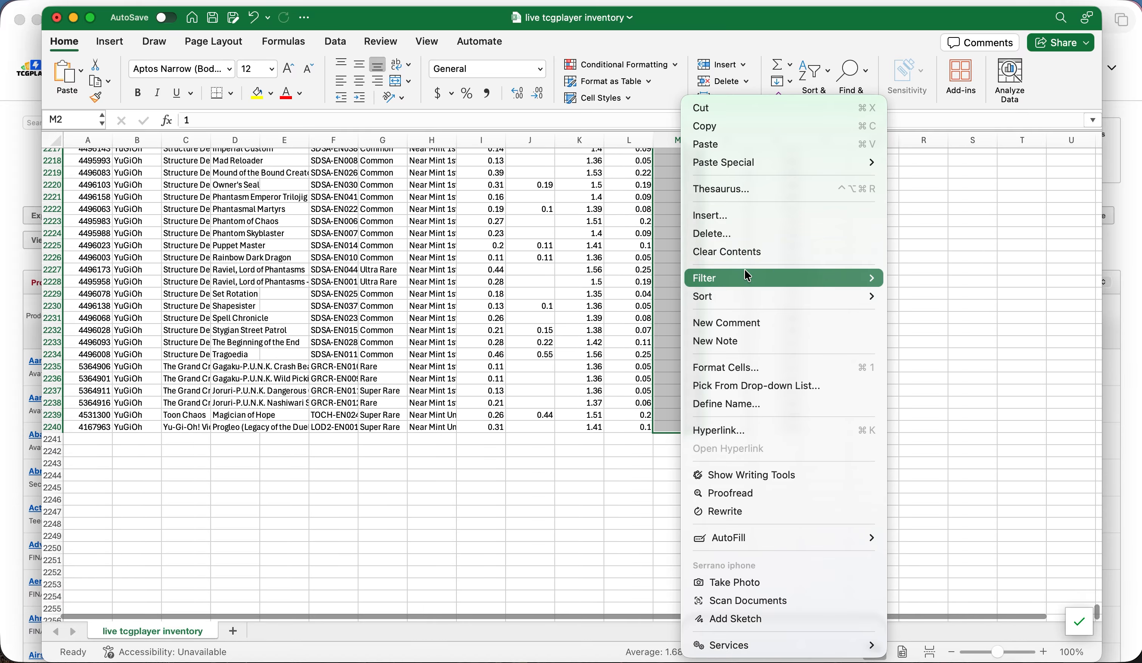
{"action": "left_click", "coordinate": [750, 253]}
{"action": "left_click", "coordinate": [668, 226]}
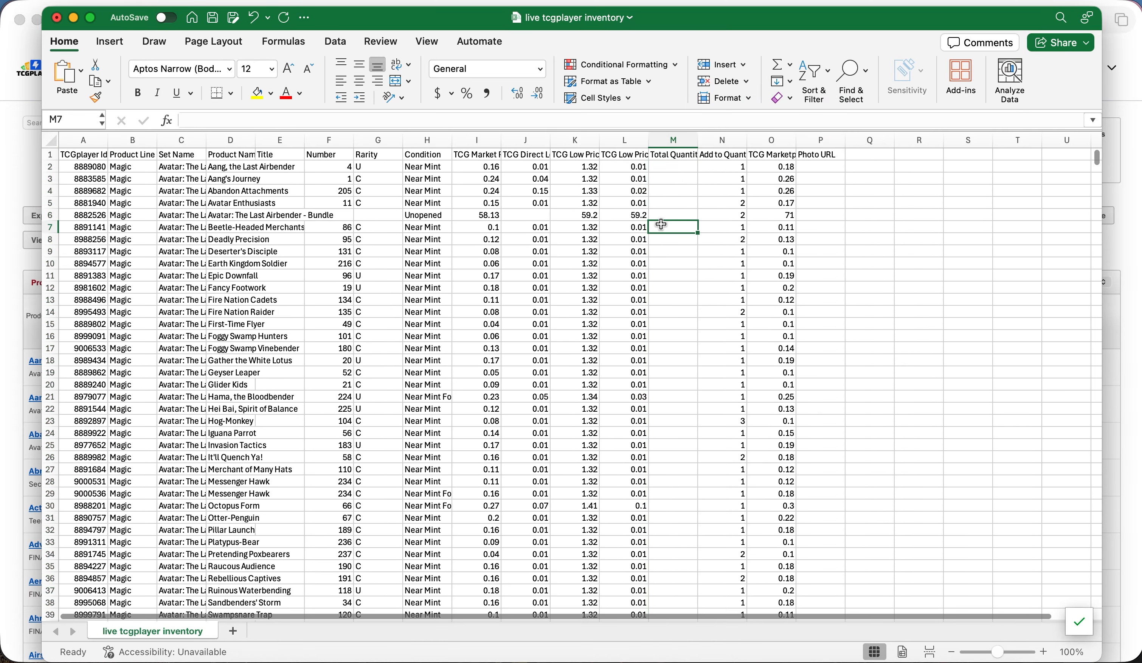
Enter 0 in M2 and M3 and fill the zeros down the Total Quantity column to the last listing.
{"action": "left_click", "coordinate": [675, 169]}
{"action": "type", "text": "0"}
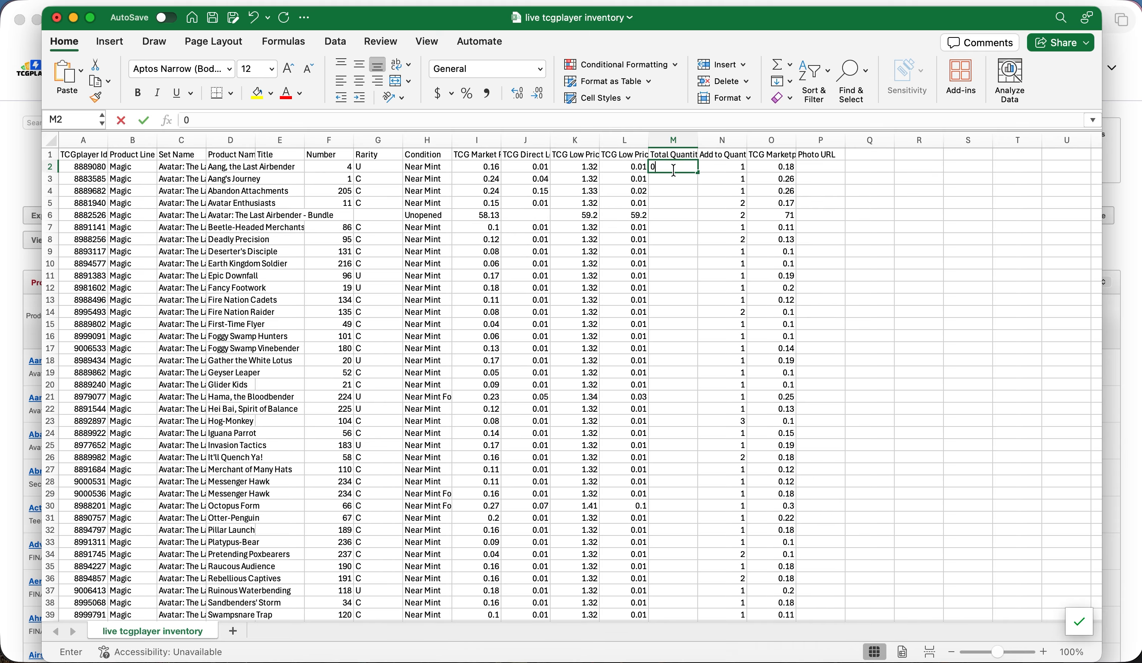
{"action": "key", "text": "Return"}
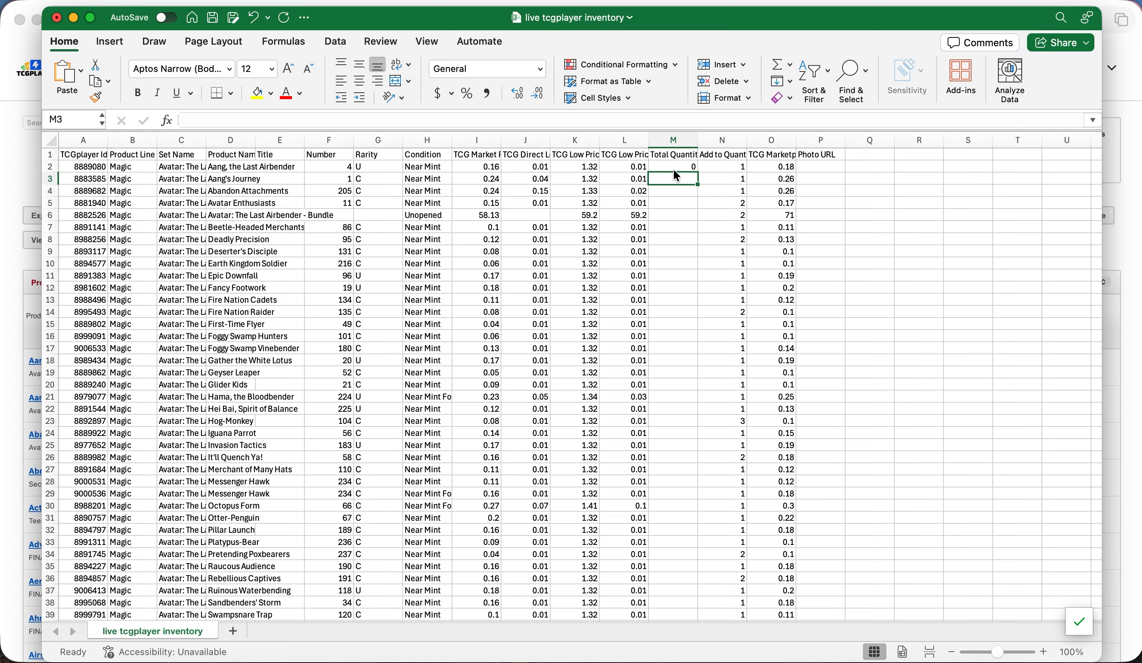
{"action": "type", "text": "0"}
{"action": "key", "text": "Return"}
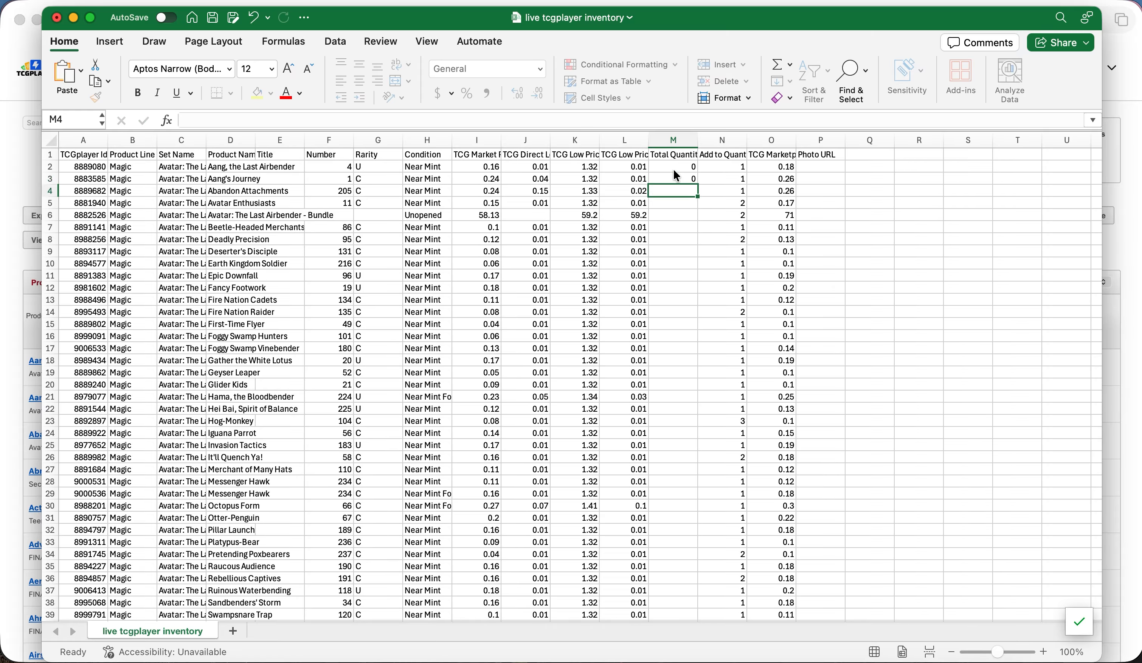
{"action": "key", "text": "Up"}
{"action": "mouse_move", "coordinate": [687, 170]}
{"action": "left_mouse_down"}
{"action": "mouse_move", "coordinate": [698, 187]}
{"action": "mouse_move", "coordinate": [691, 622]}
{"action": "mouse_move", "coordinate": [708, 612]}
{"action": "mouse_move", "coordinate": [701, 587]}
{"action": "mouse_move", "coordinate": [705, 601]}
{"action": "left_mouse_up"}
{"action": "scroll", "coordinate": [731, 479], "scroll_direction": "up", "scroll_amount": 20}
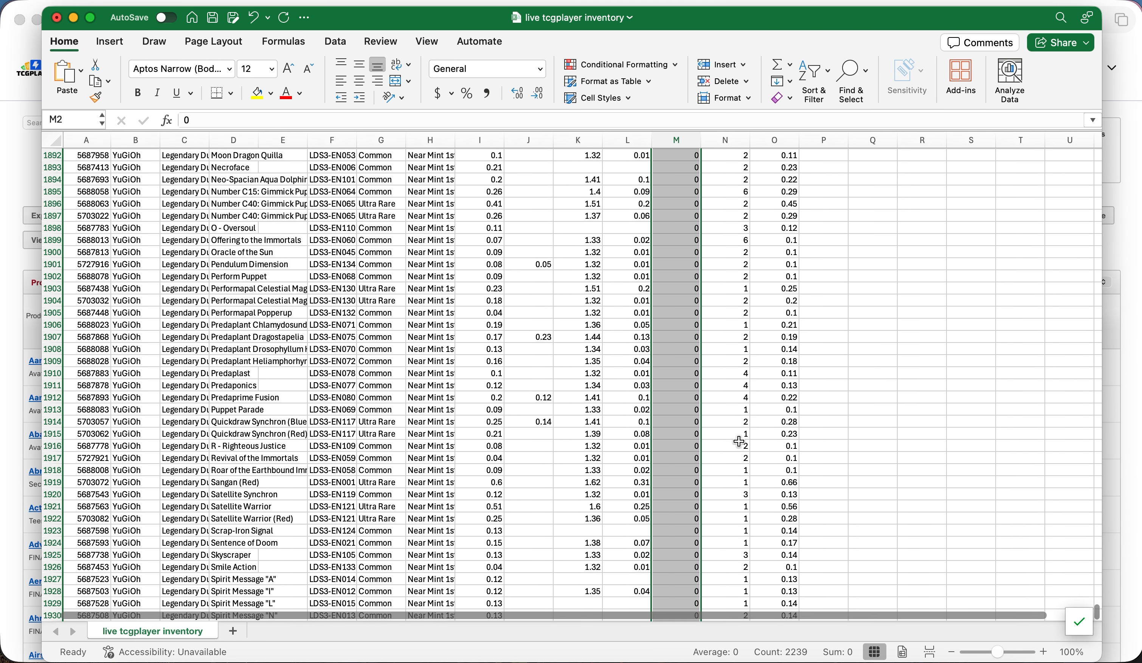
{"action": "scroll", "coordinate": [732, 478], "scroll_direction": "up", "scroll_amount": 20}
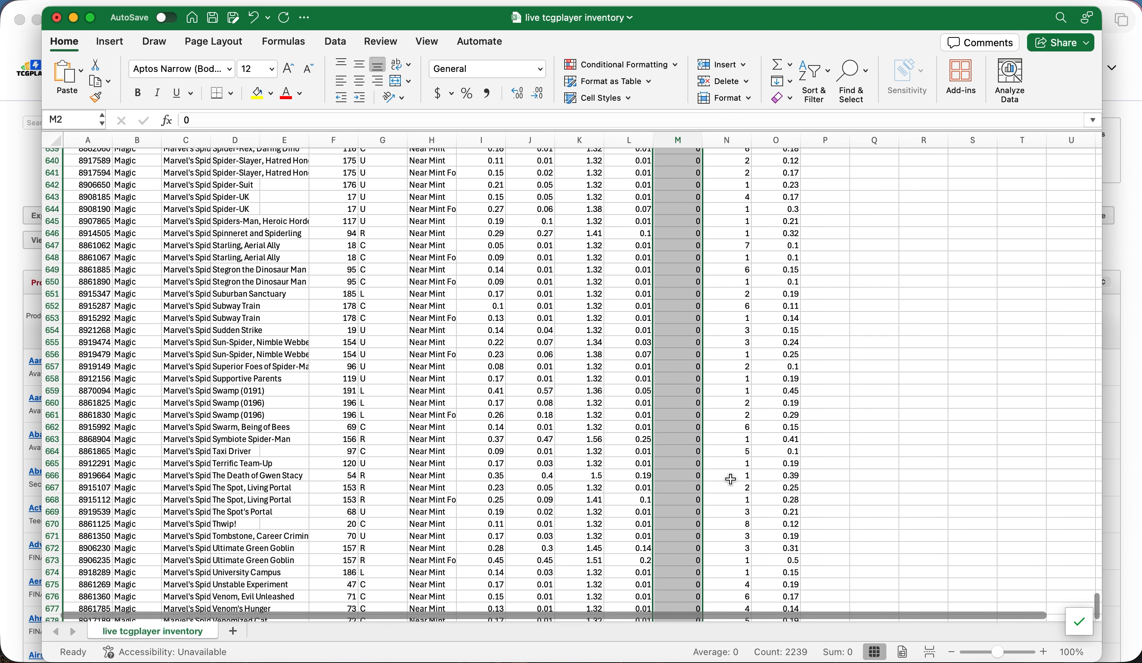
Switch to the TCGplayer pricing page in the browser and delete the entire staged inventory.
{"action": "key", "text": "super+Tab"}
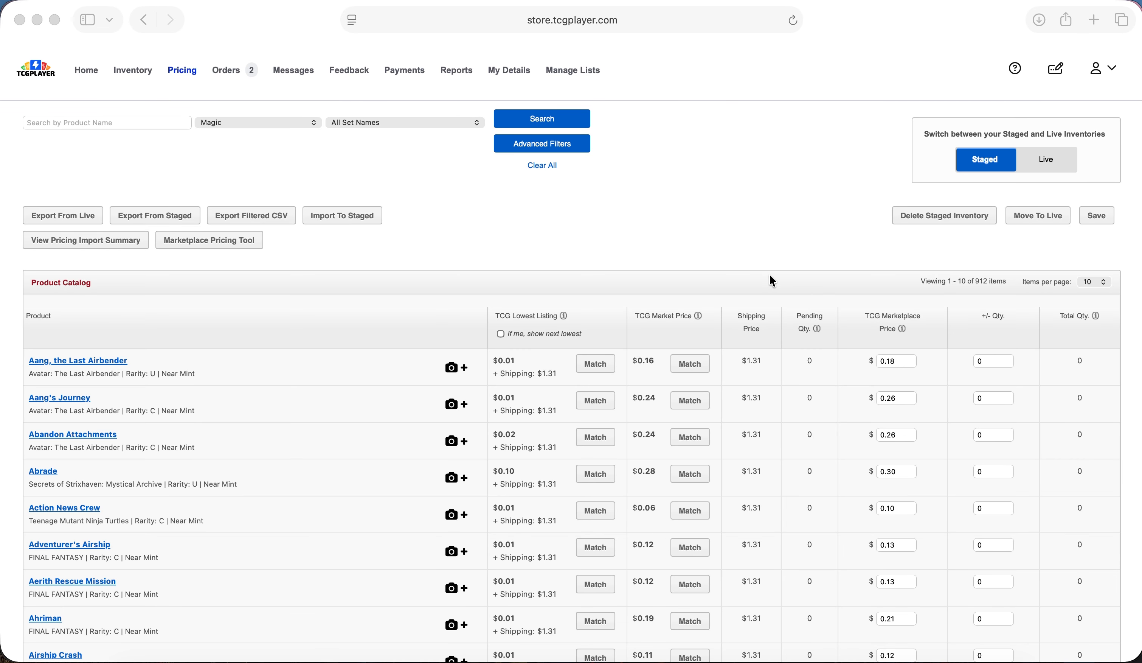
{"action": "left_click", "coordinate": [926, 223]}
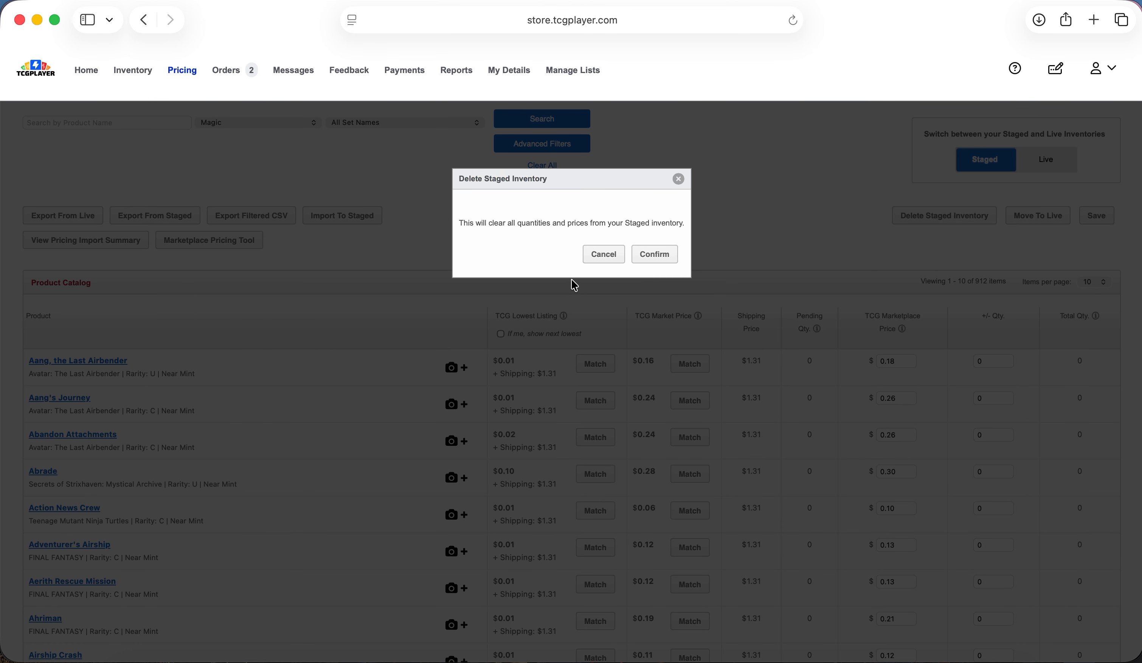
{"action": "left_click", "coordinate": [654, 255]}
{"action": "left_click", "coordinate": [648, 261]}
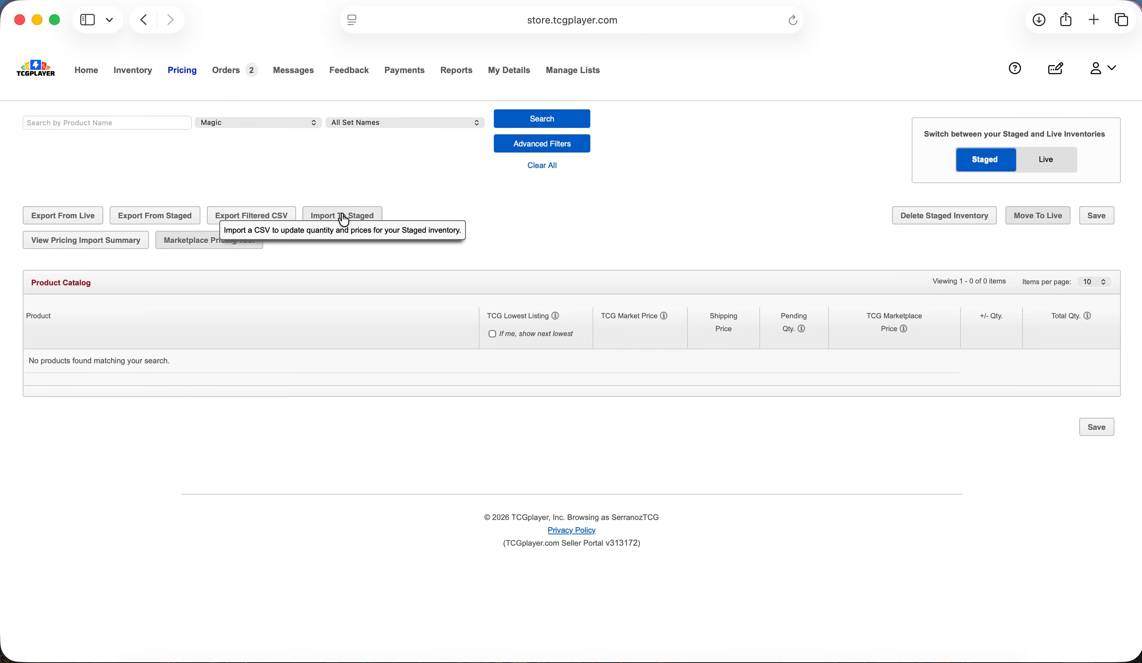
Import live tcgplayer inventory.csv from the Temp folder to the staged inventory, completing validation and upload of the price updates.
{"action": "left_click", "coordinate": [343, 219]}
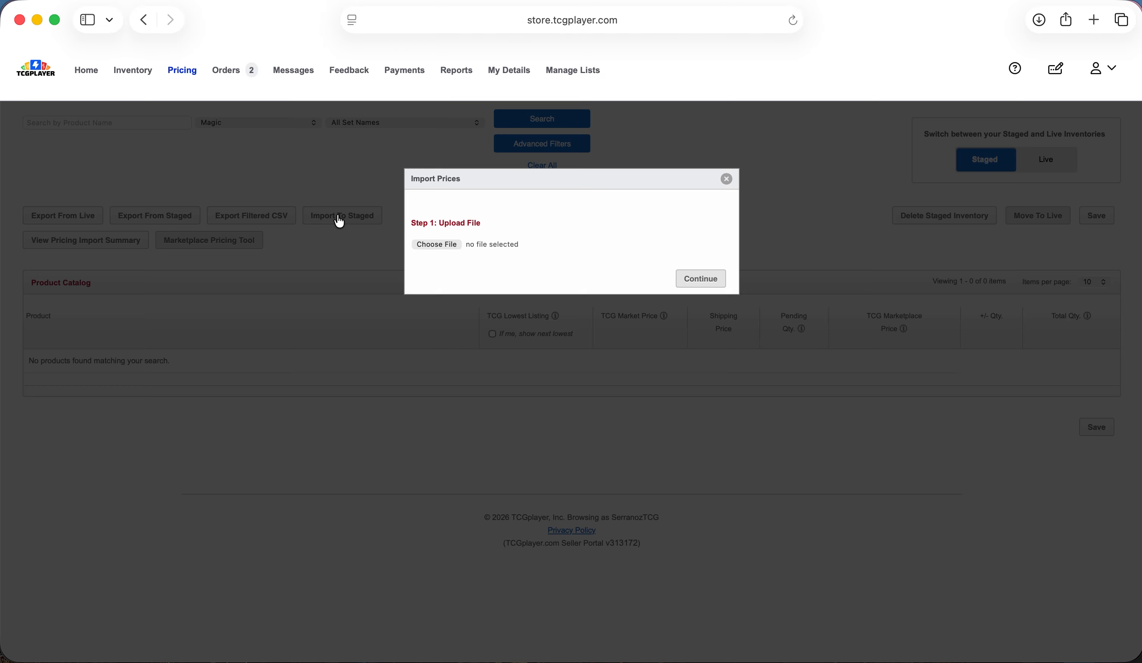
{"action": "left_click", "coordinate": [447, 246]}
{"action": "left_click", "coordinate": [431, 284]}
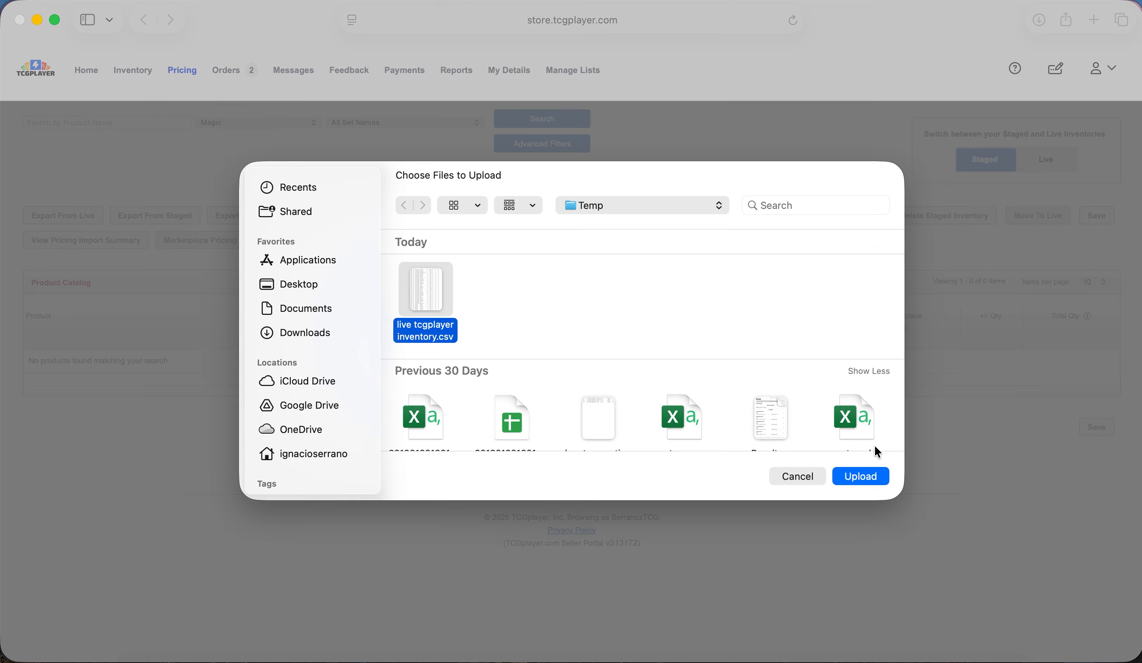
{"action": "left_click", "coordinate": [882, 477]}
{"action": "left_click", "coordinate": [679, 276]}
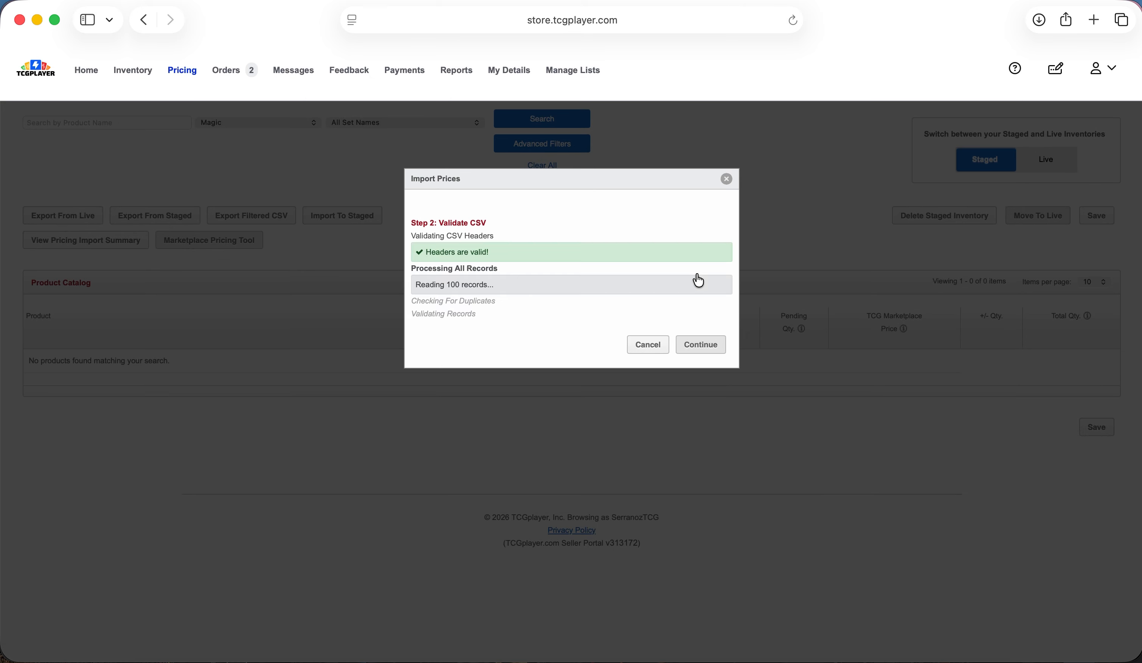
{"action": "left_click", "coordinate": [710, 386]}
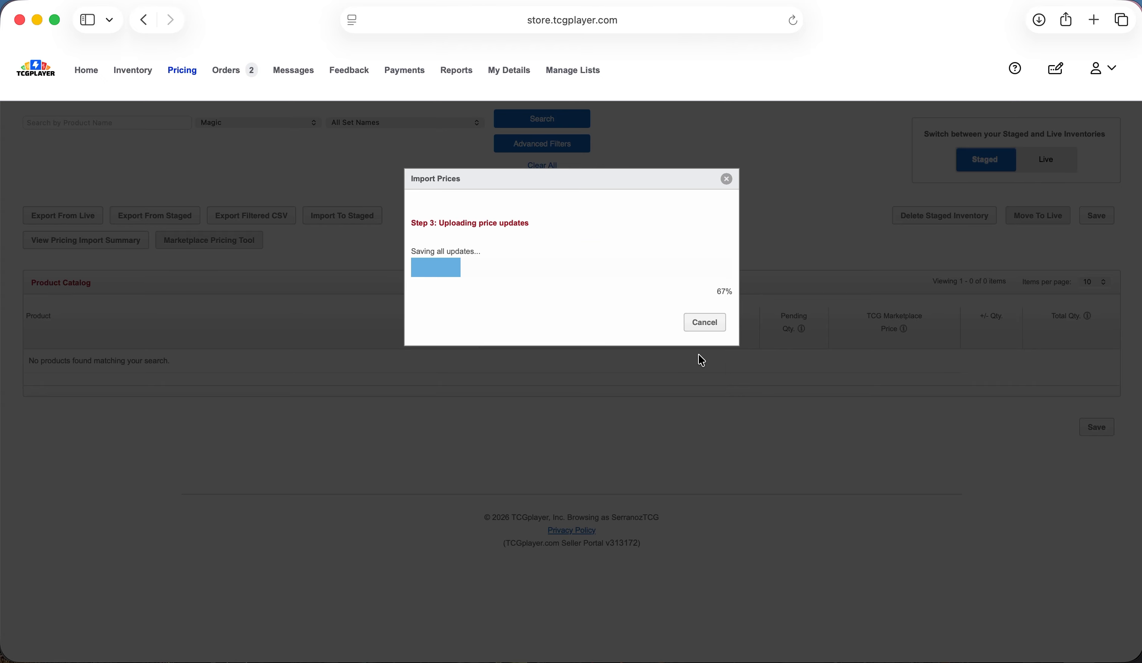
{"action": "left_click", "coordinate": [631, 282]}
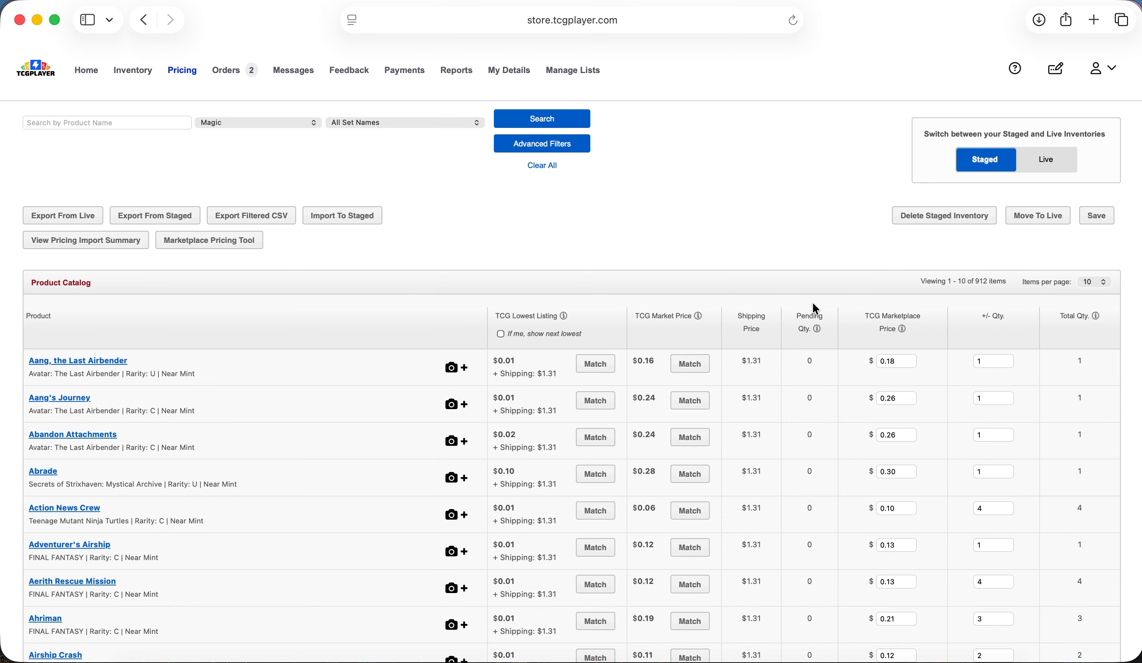
Review the staged Magic listings' prices and quantities and move all of the search results to live.
{"action": "scroll", "coordinate": [699, 446], "scroll_direction": "down", "scroll_amount": 5}
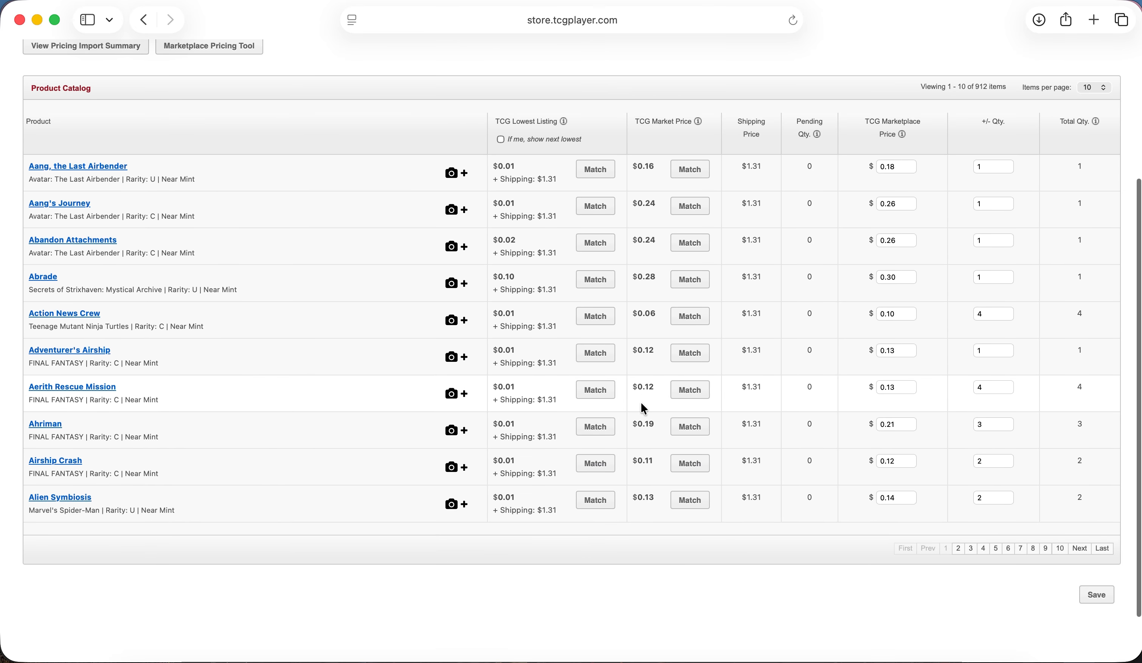
{"action": "scroll", "coordinate": [463, 385], "scroll_direction": "up", "scroll_amount": 4}
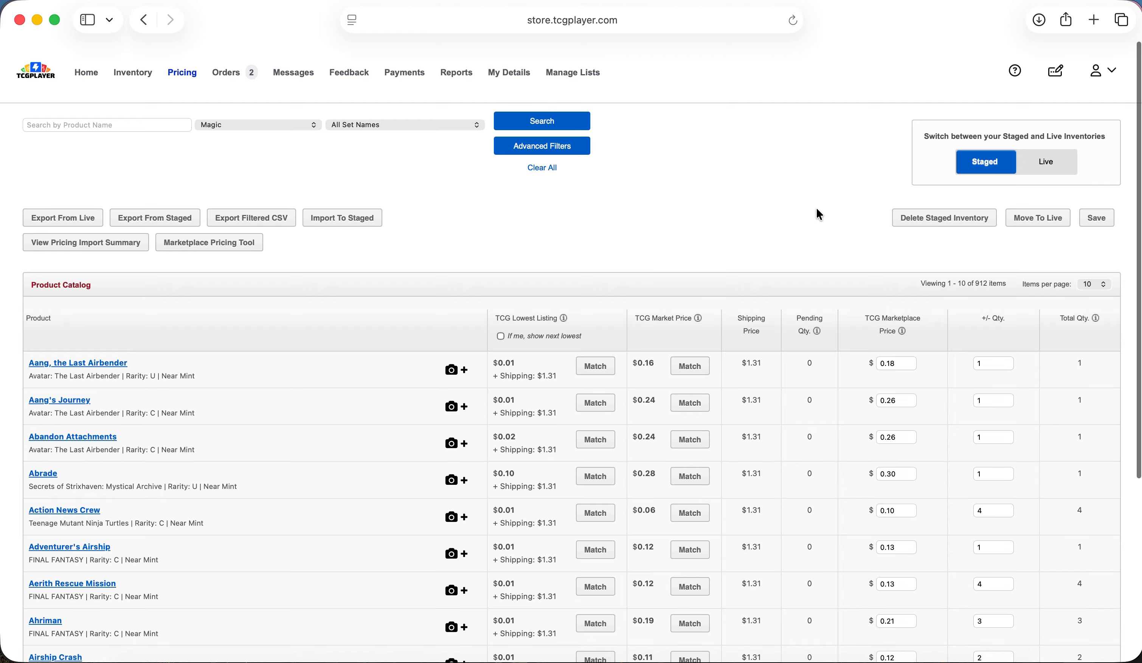
{"action": "left_click", "coordinate": [1036, 222]}
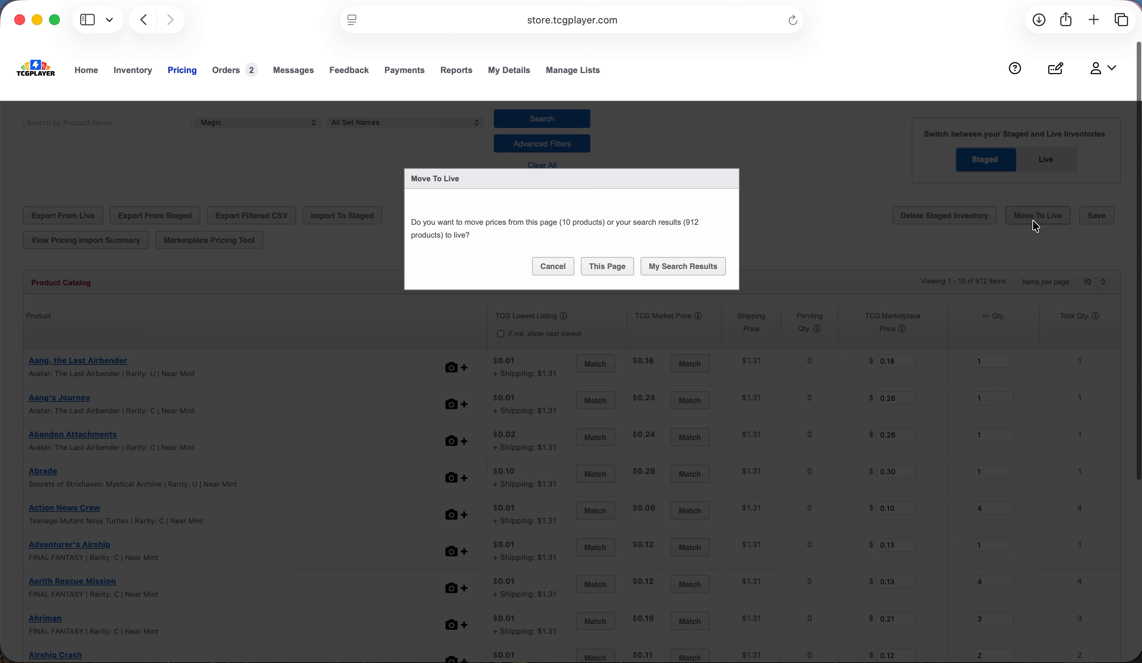
{"action": "left_click", "coordinate": [665, 270]}
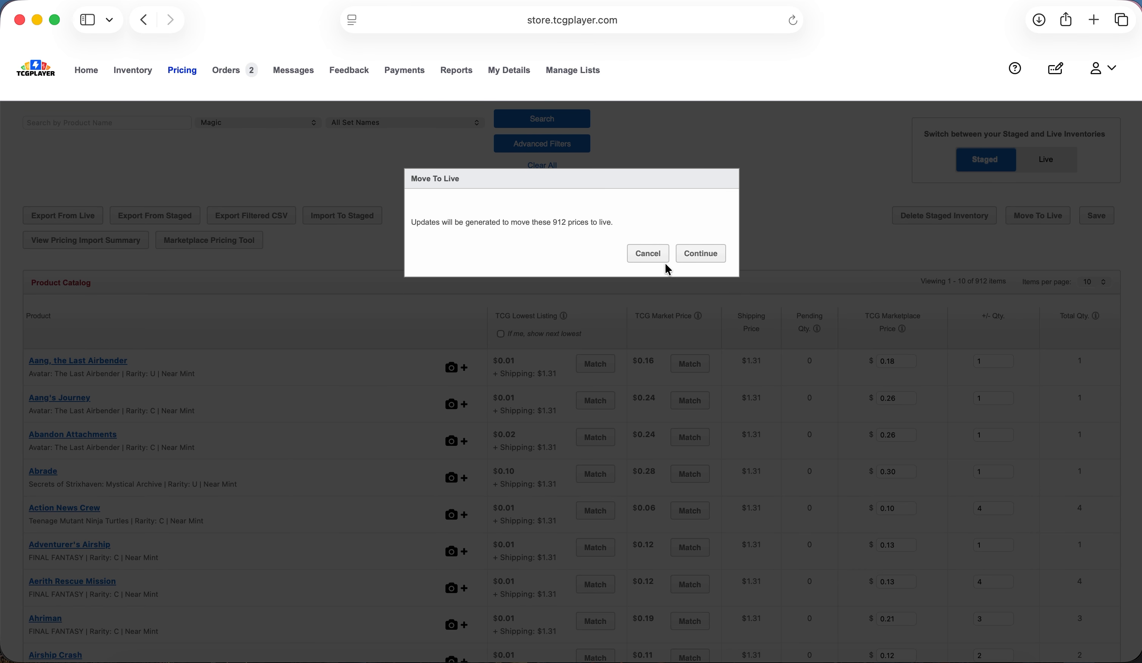
{"action": "left_click", "coordinate": [701, 254]}
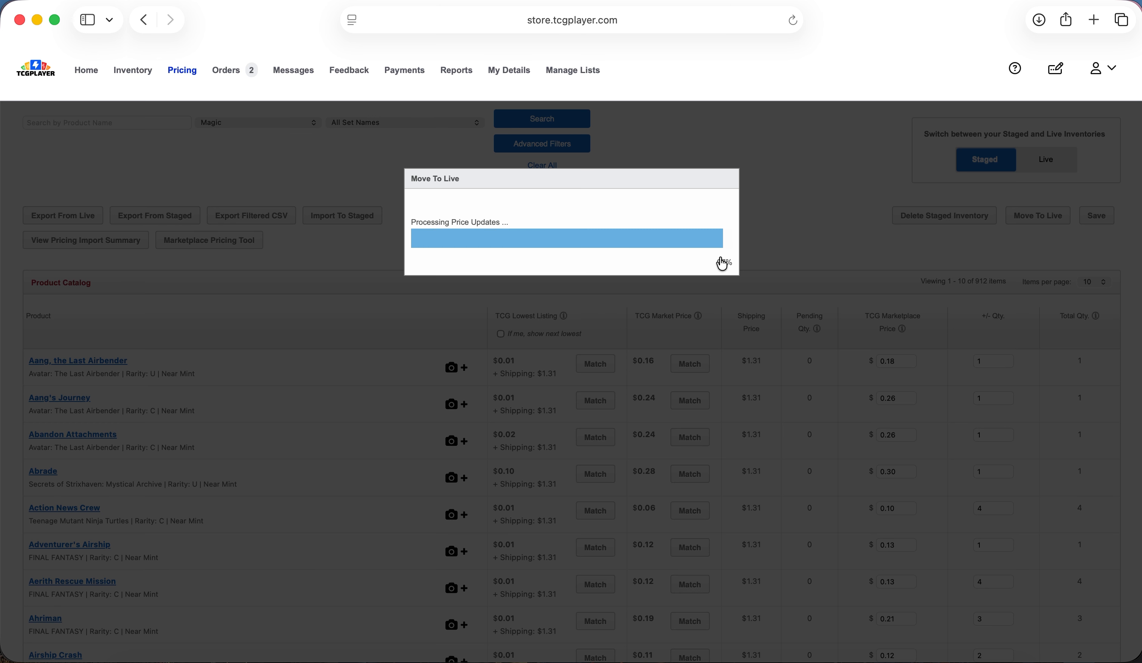
{"action": "left_click", "coordinate": [707, 336]}
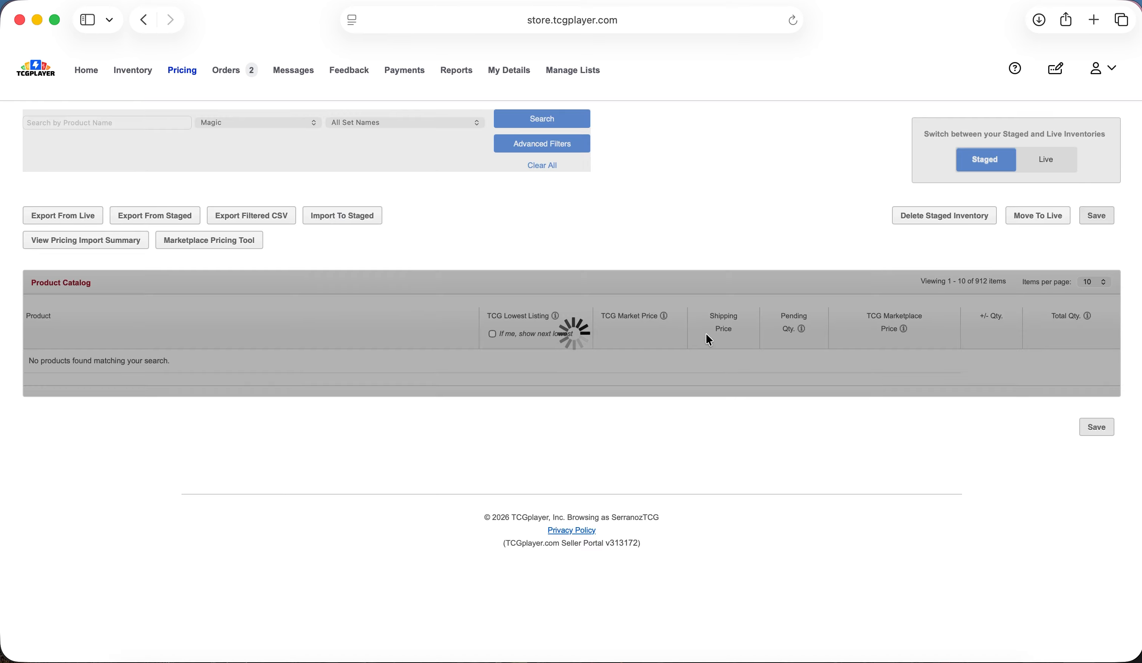